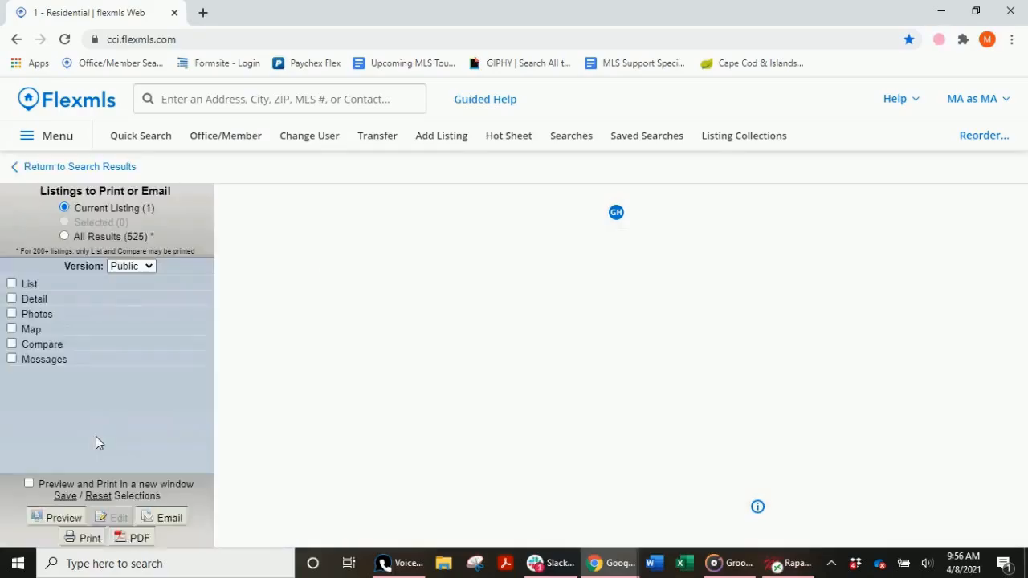
Include the Detail report for the current listing and set the print version to Public.
left_click(11, 299)
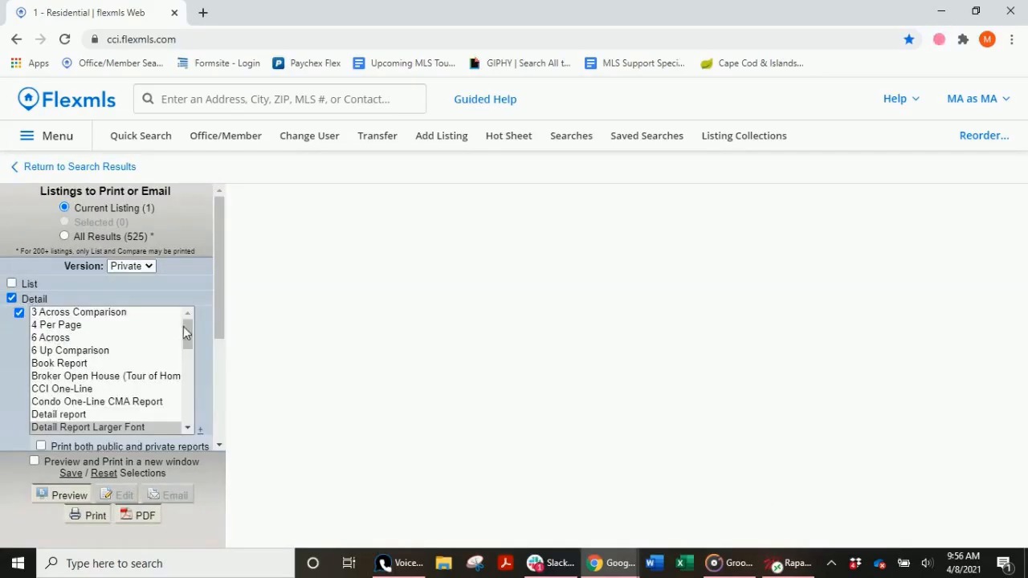
left_click_drag(183, 327, 132, 270)
left_click(131, 269)
left_click(126, 288)
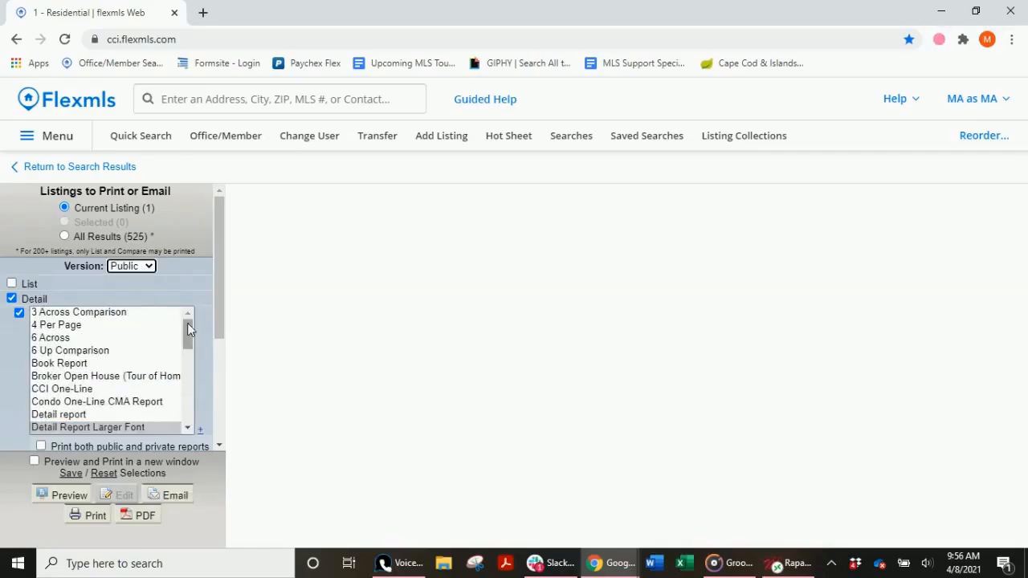
Choose the 7 Photo Flyer as the detail report and generate its preview.
left_click_drag(188, 323, 183, 404)
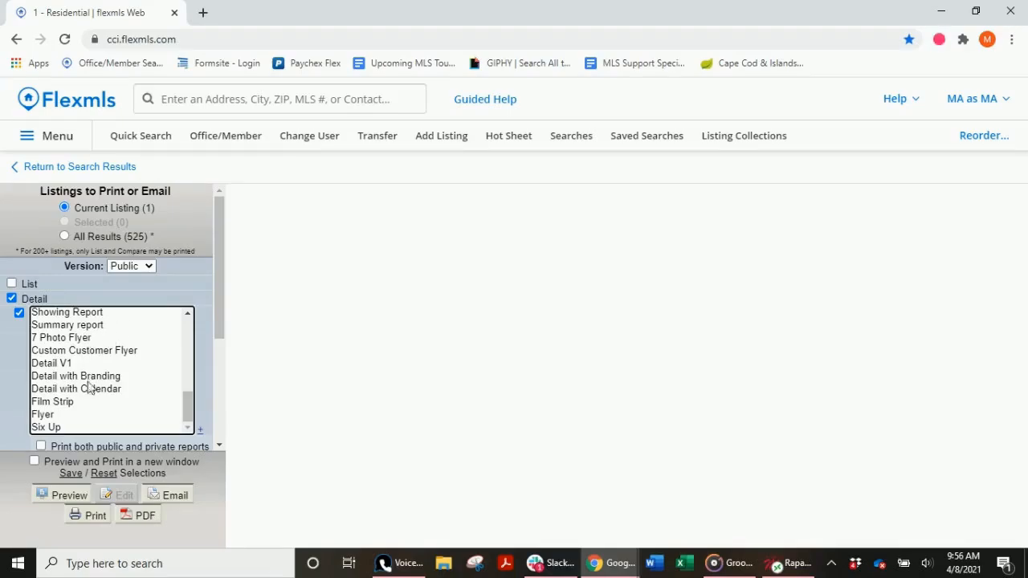
left_click(77, 341)
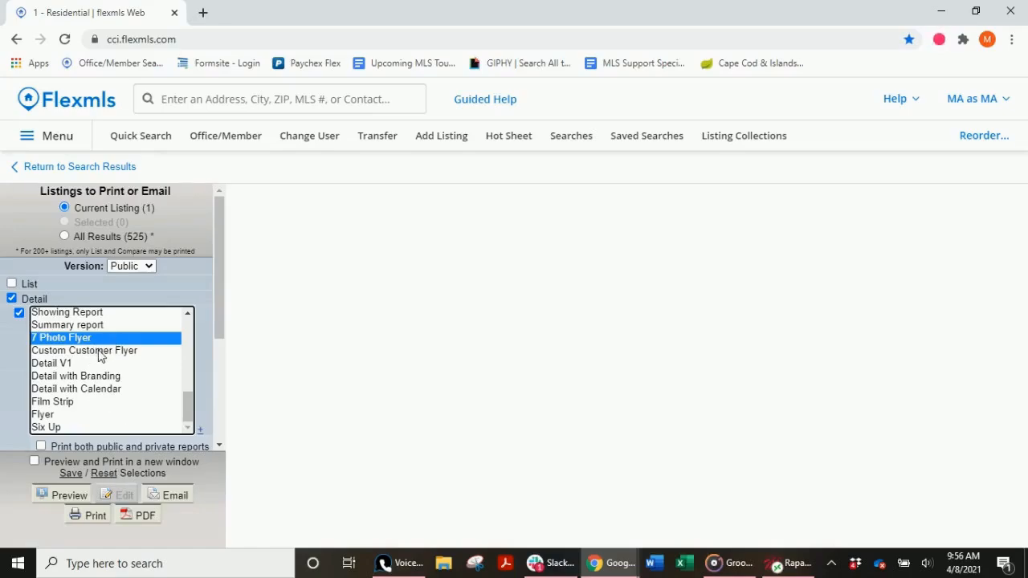
left_click(99, 356)
left_click(88, 338)
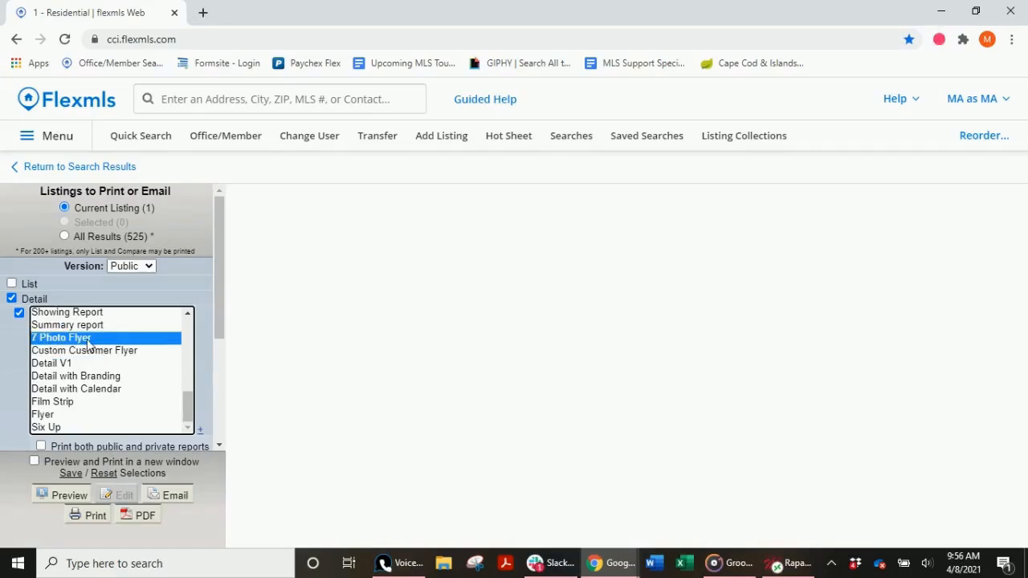
left_click(52, 495)
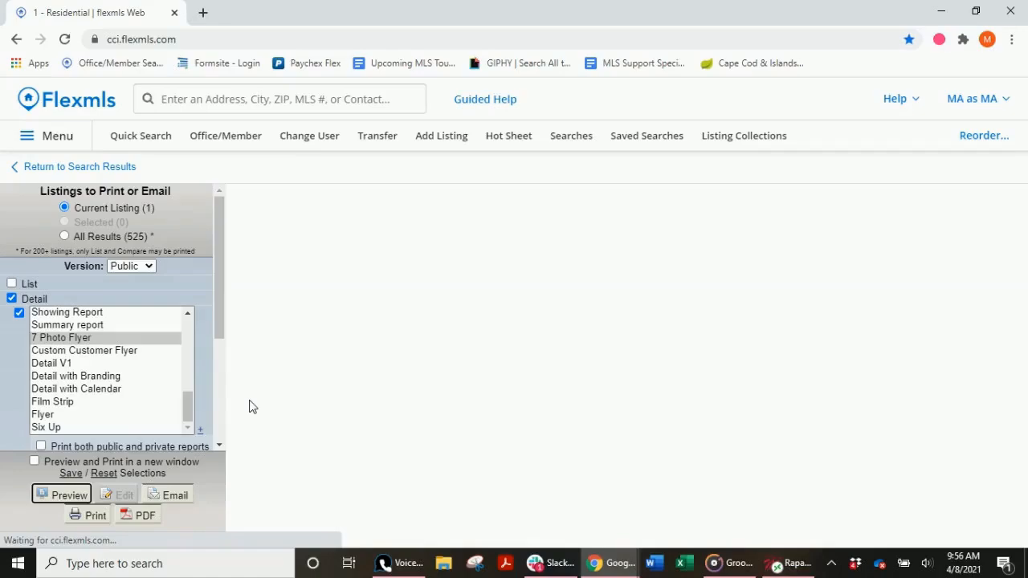
Examine the 7 Photo Flyer preview, from its header and photos to the property basics and public remarks.
scroll(619, 299, "down", 1)
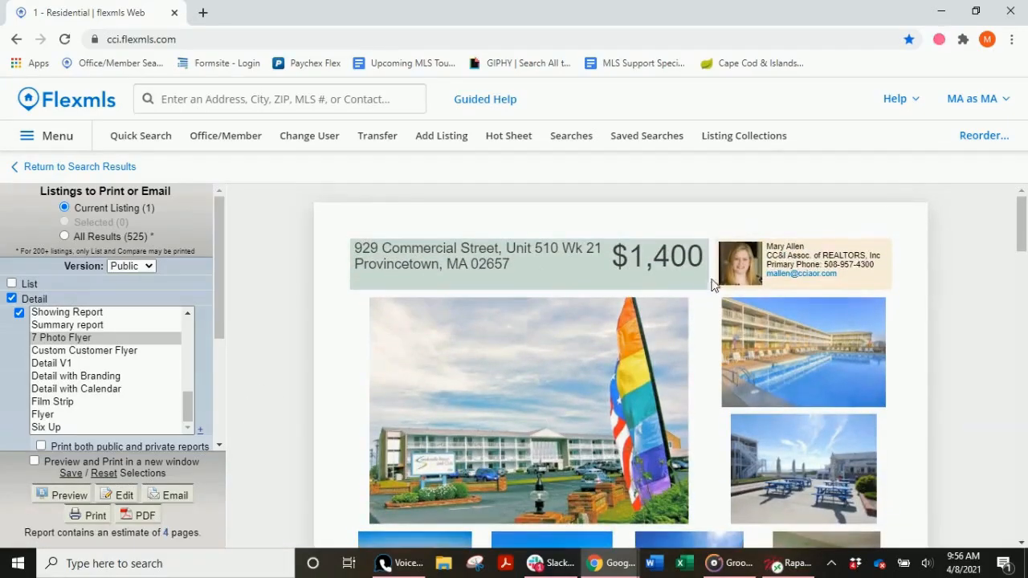
scroll(699, 285, "down", 4)
scroll(642, 294, "down", 1)
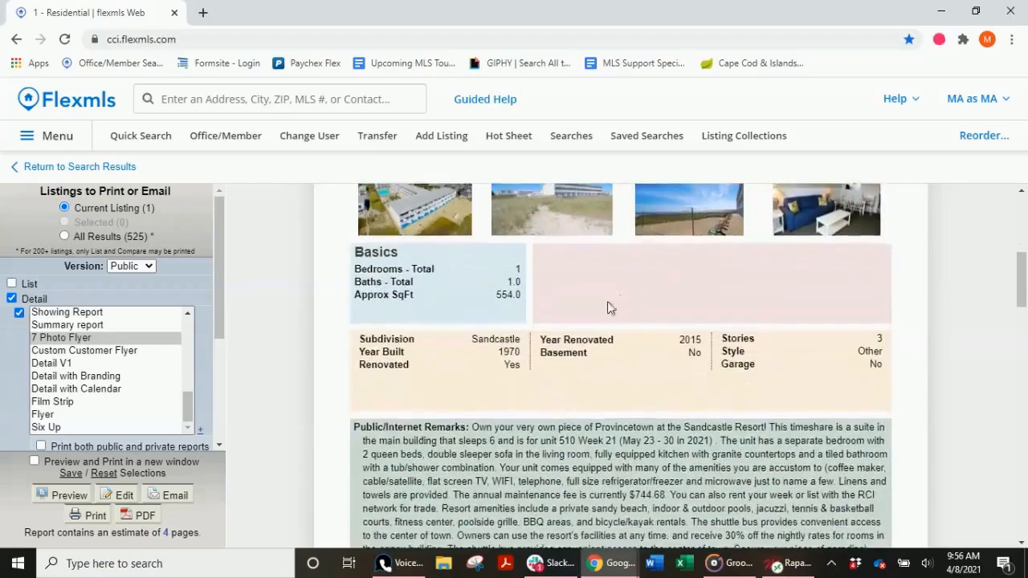
scroll(594, 305, "down", 1)
scroll(348, 379, "up", 2)
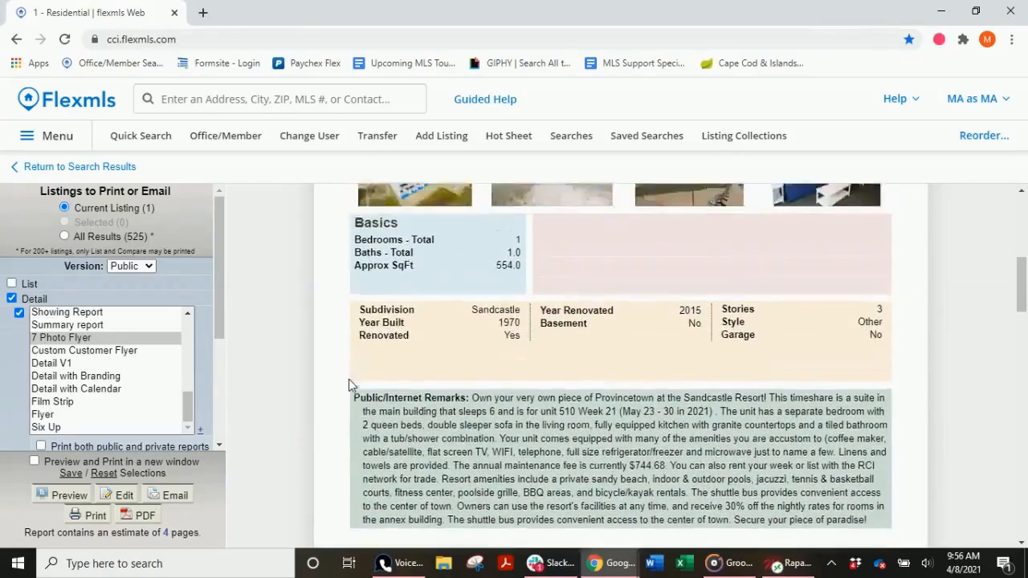
scroll(349, 381, "up", 4)
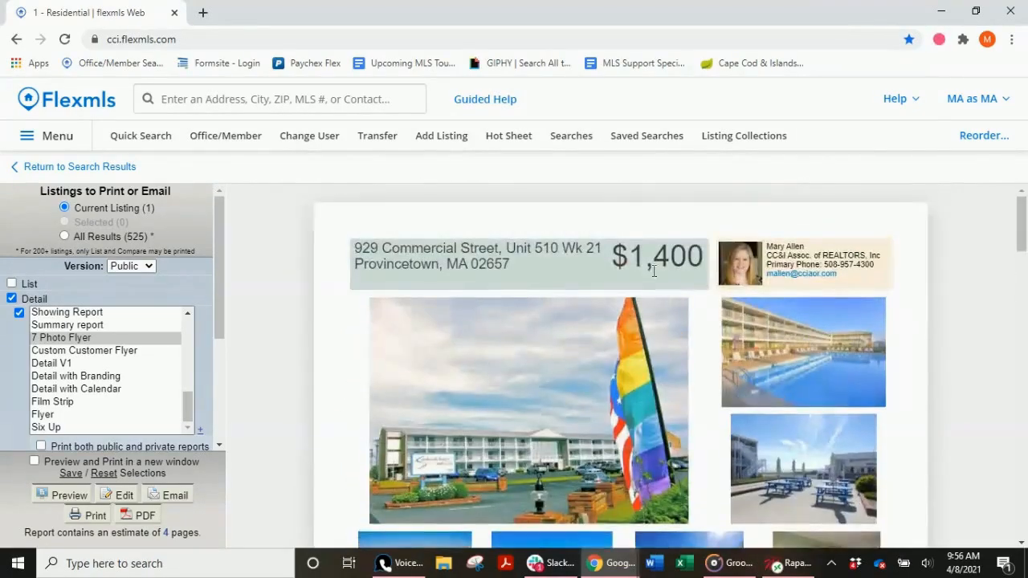
scroll(667, 308, "down", 3)
scroll(660, 325, "down", 2)
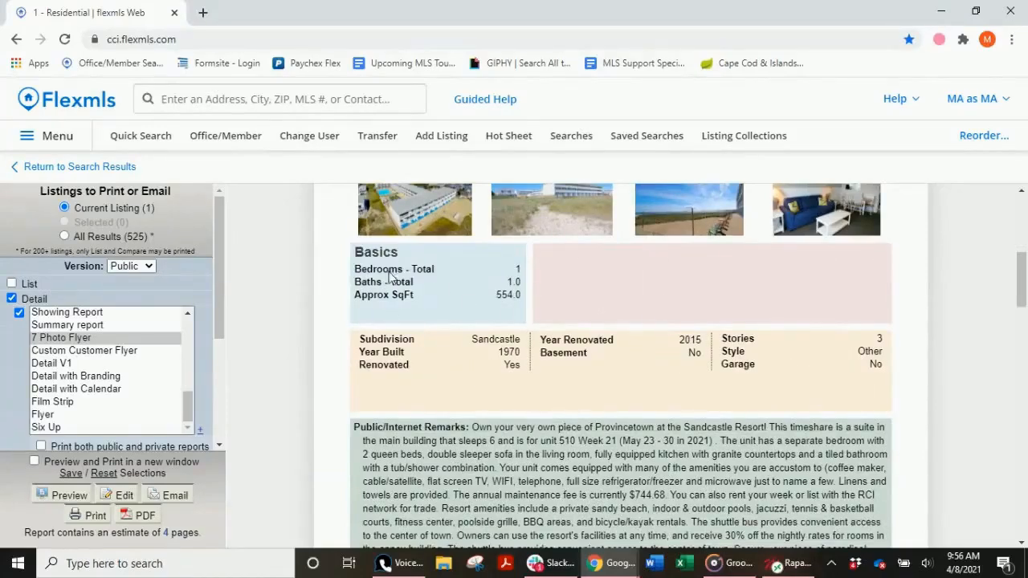
scroll(440, 366, "down", 1)
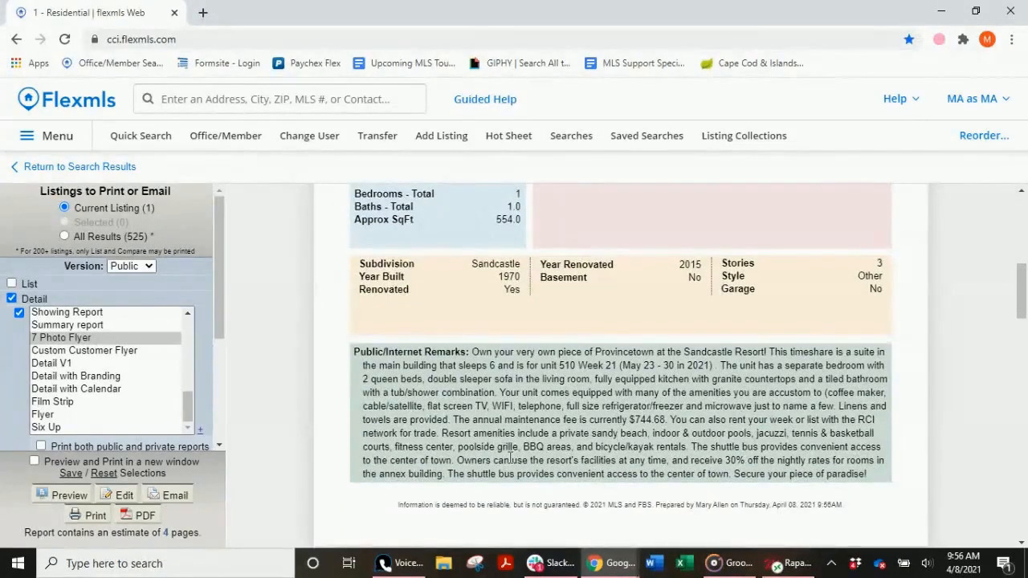
scroll(393, 406, "up", 5)
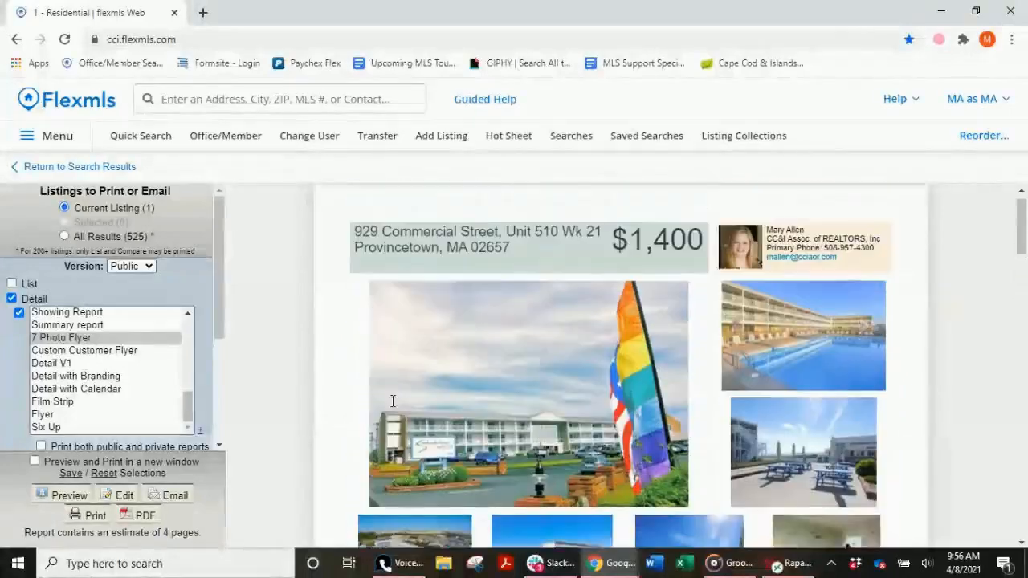
Preview the Custom Customer Flyer for the listing and review its agent, Property Info, Dimensions and Details sections.
left_click(91, 352)
left_click(69, 495)
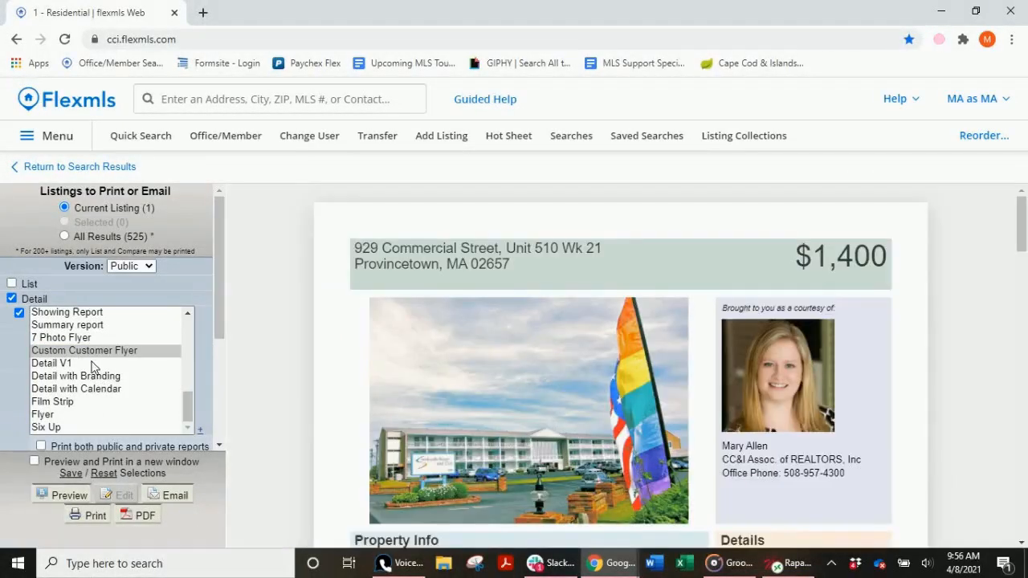
scroll(356, 376, "down", 5)
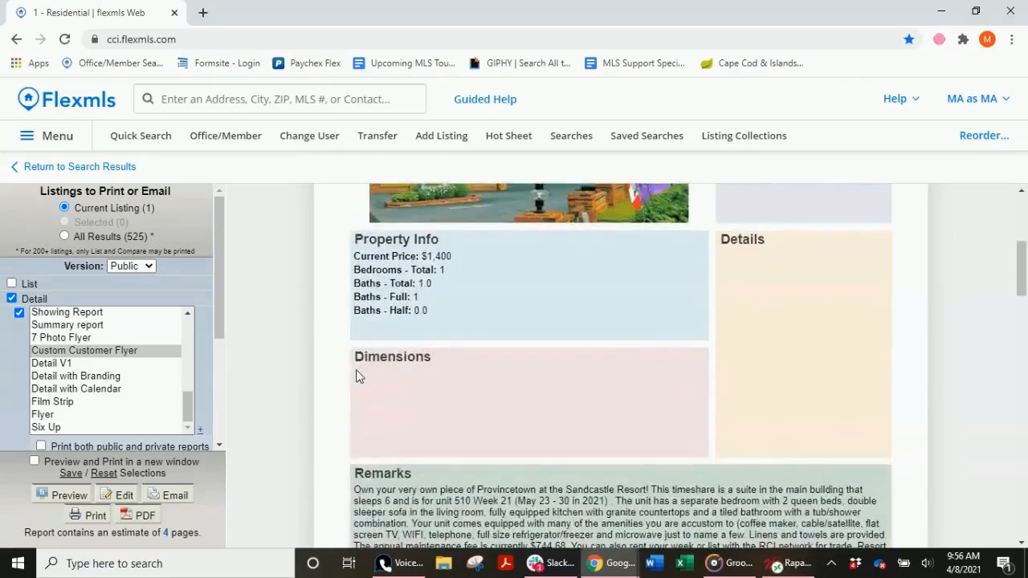
scroll(515, 416, "up", 5)
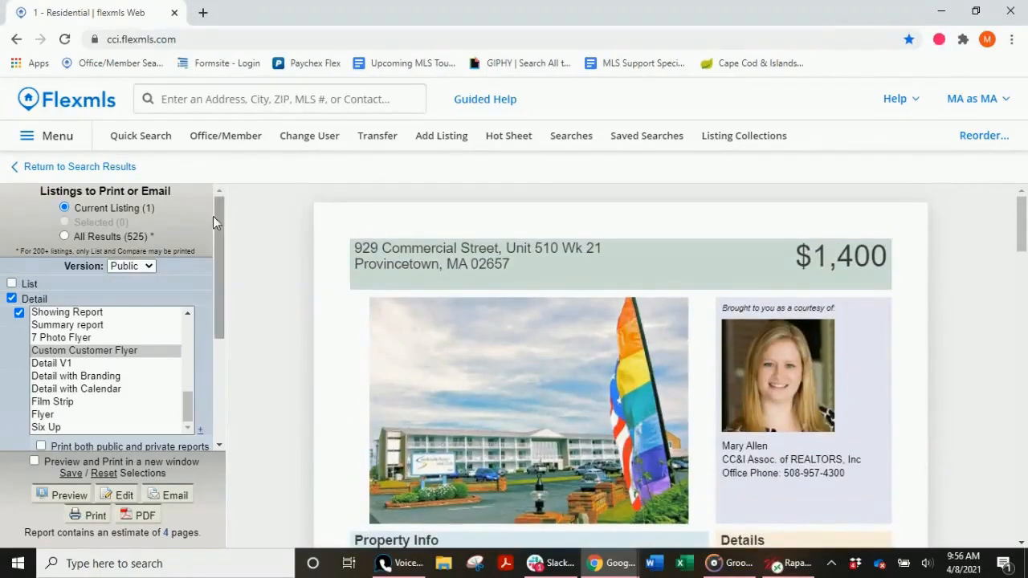
scroll(432, 444, "down", 3)
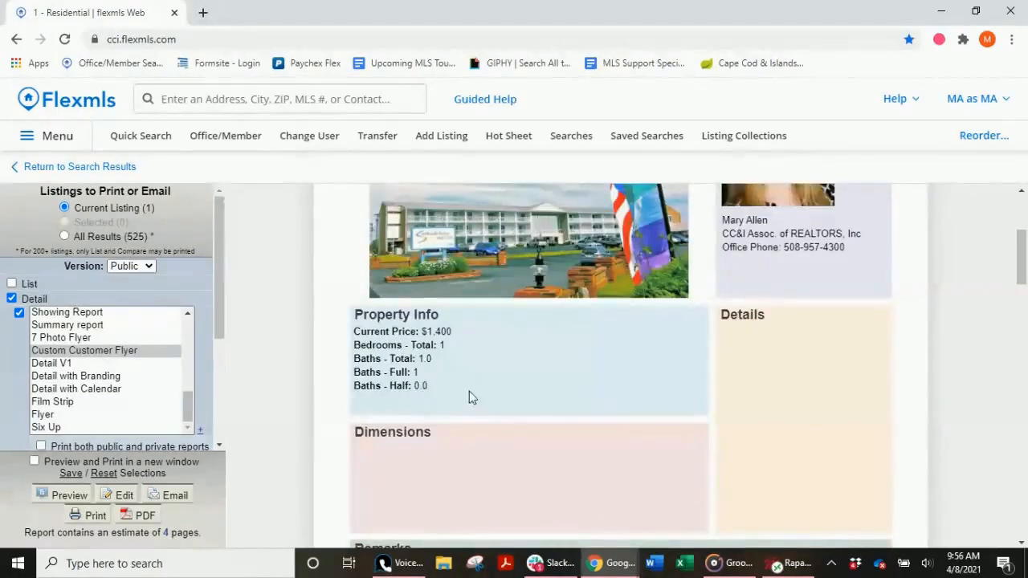
scroll(544, 441, "down", 2)
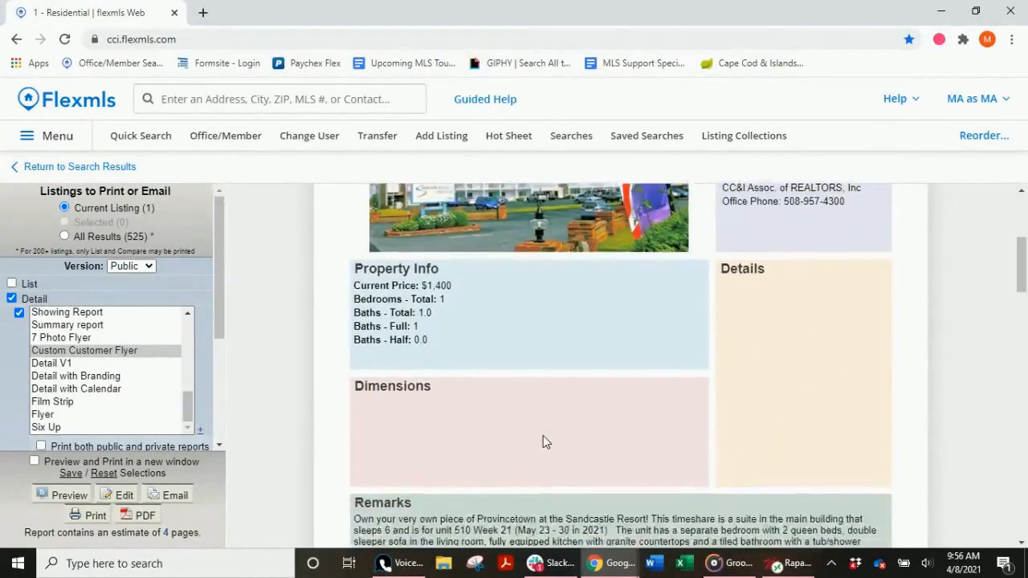
scroll(584, 456, "up", 5)
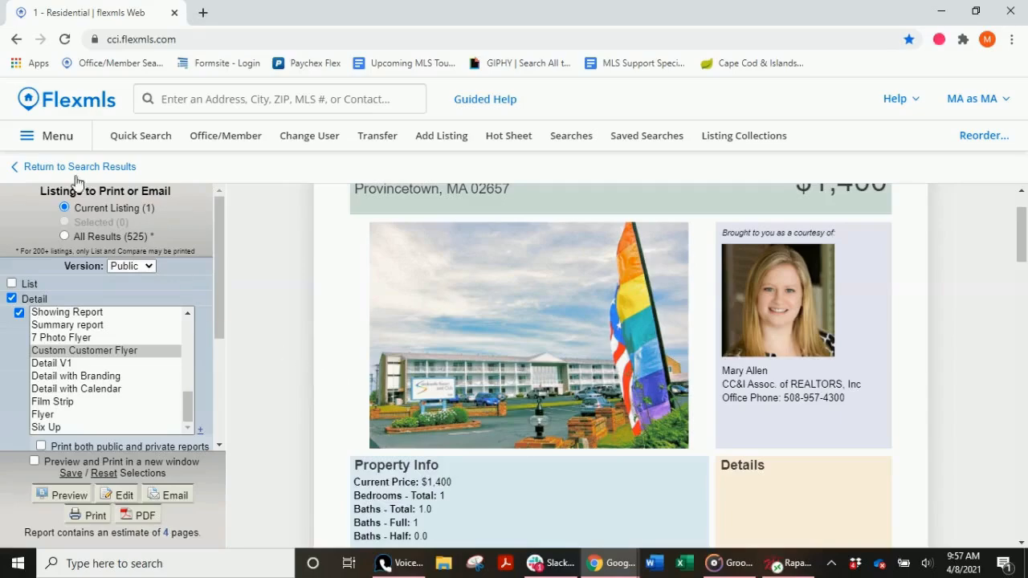
scroll(337, 341, "down", 2)
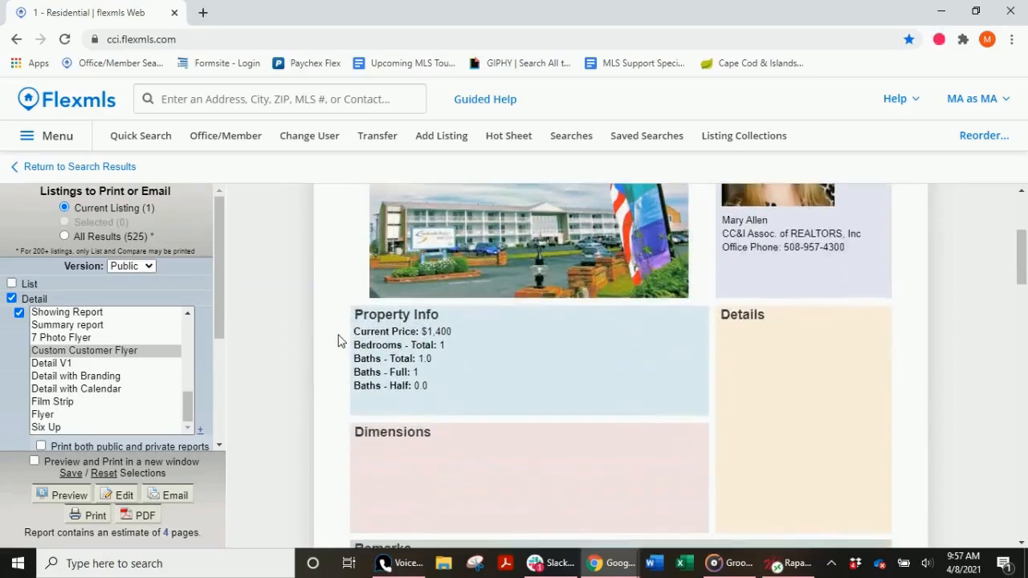
Open the My Reports page and bring up the Customer Flyers group among the available report definitions.
left_click(44, 143)
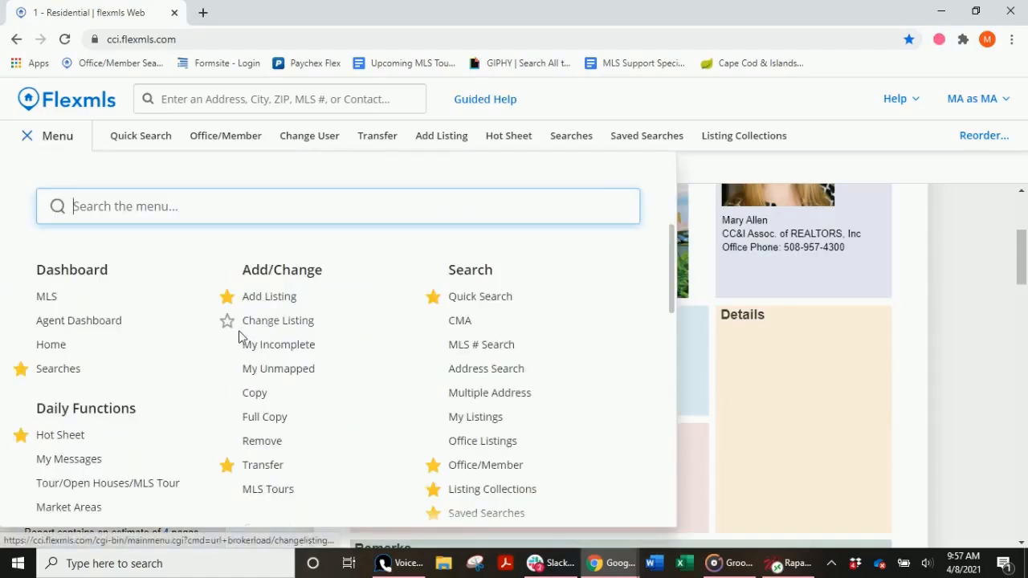
scroll(238, 336, "down", 6)
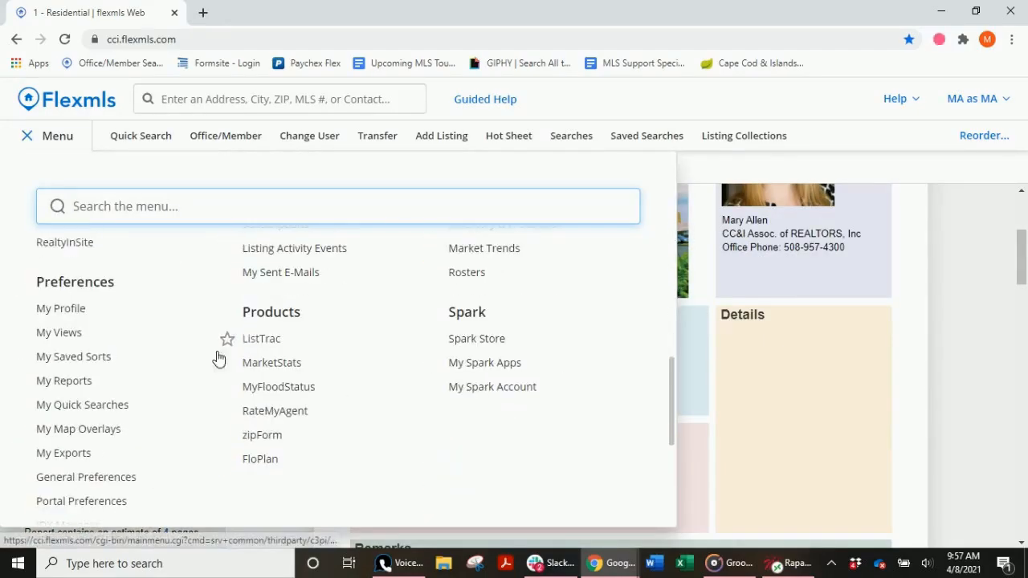
left_click(68, 387)
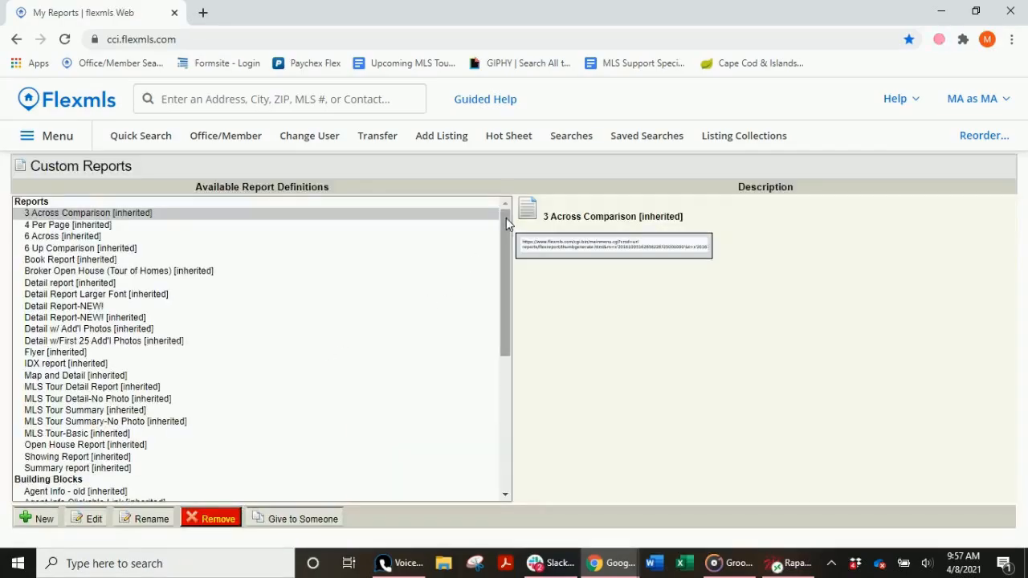
left_click_drag(506, 218, 444, 380)
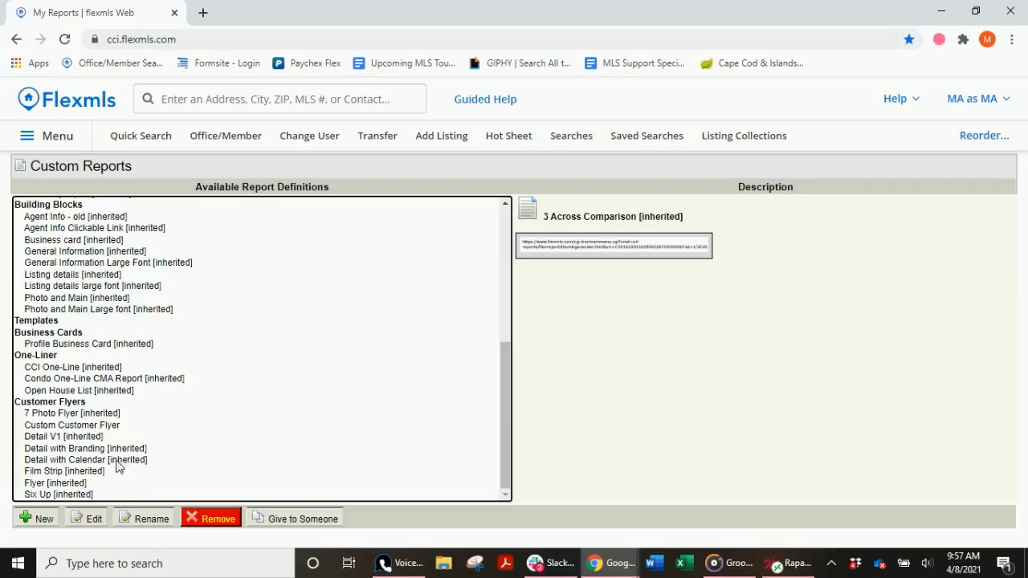
Create a new Customer Flyer based on the Flyer template.
left_click(38, 521)
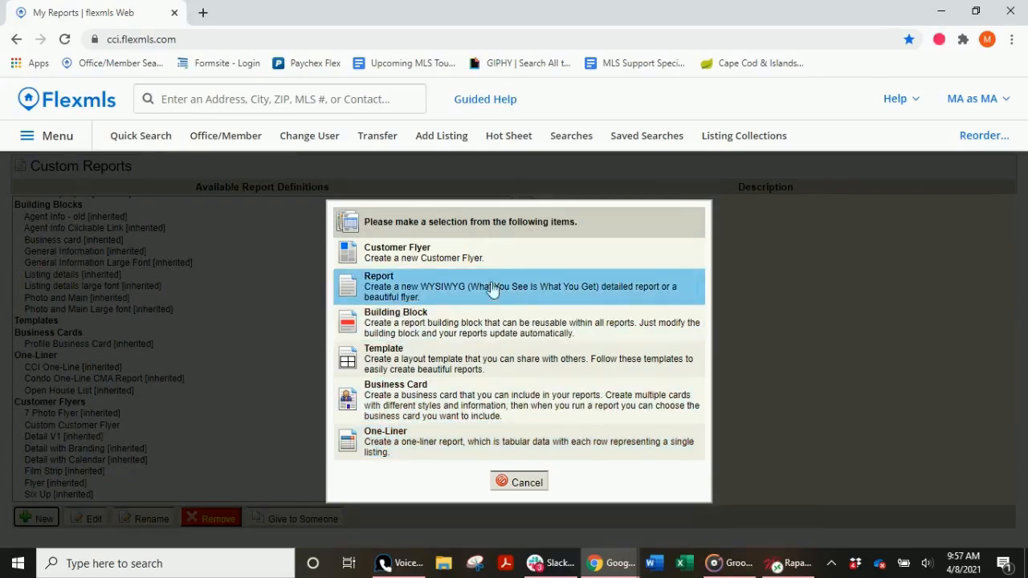
left_click(438, 259)
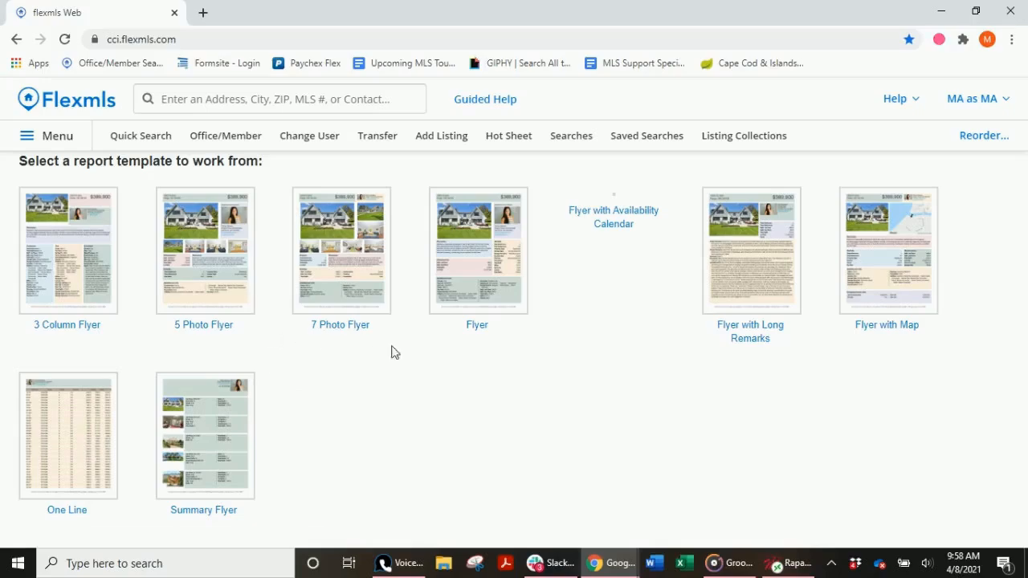
left_click(484, 265)
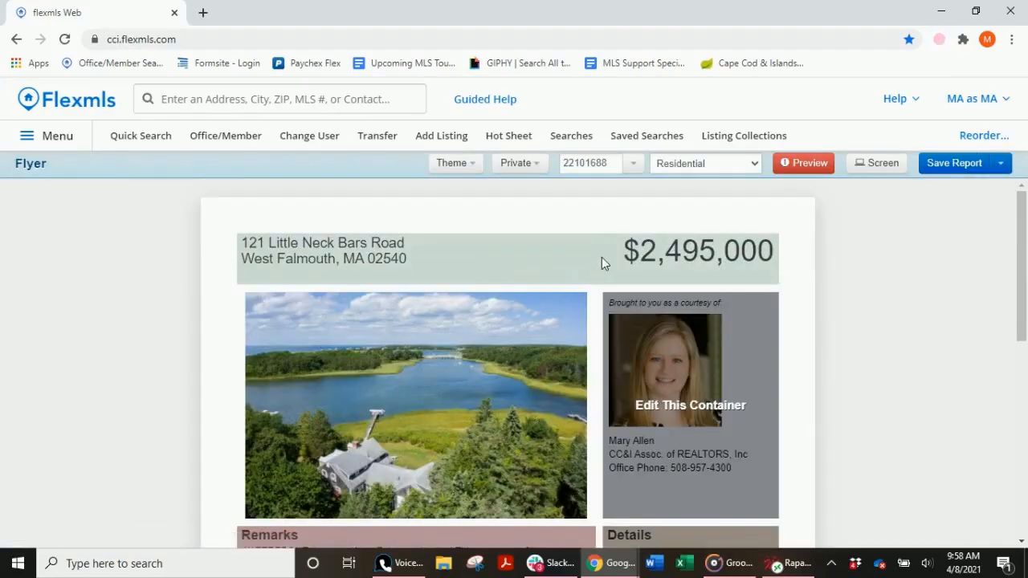
Apply the Shades of Blue theme to the flyer and switch it to the Public version.
left_click(464, 165)
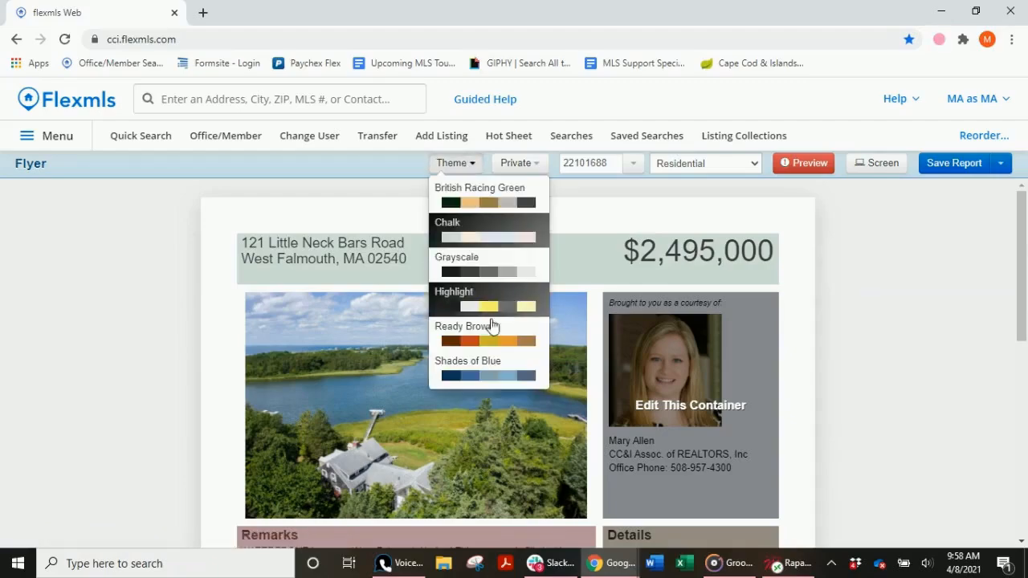
left_click(473, 375)
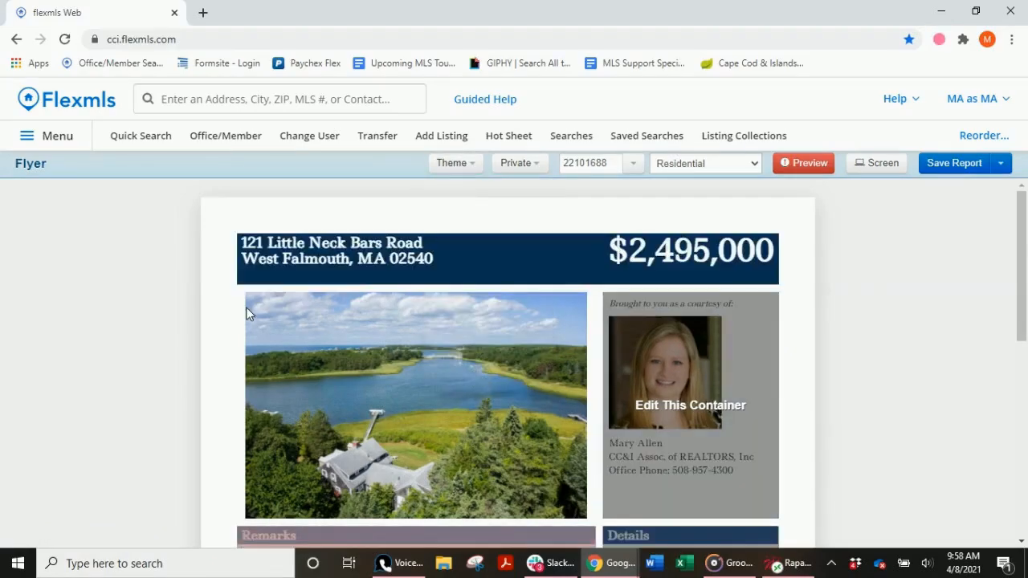
left_click(531, 166)
left_click(520, 208)
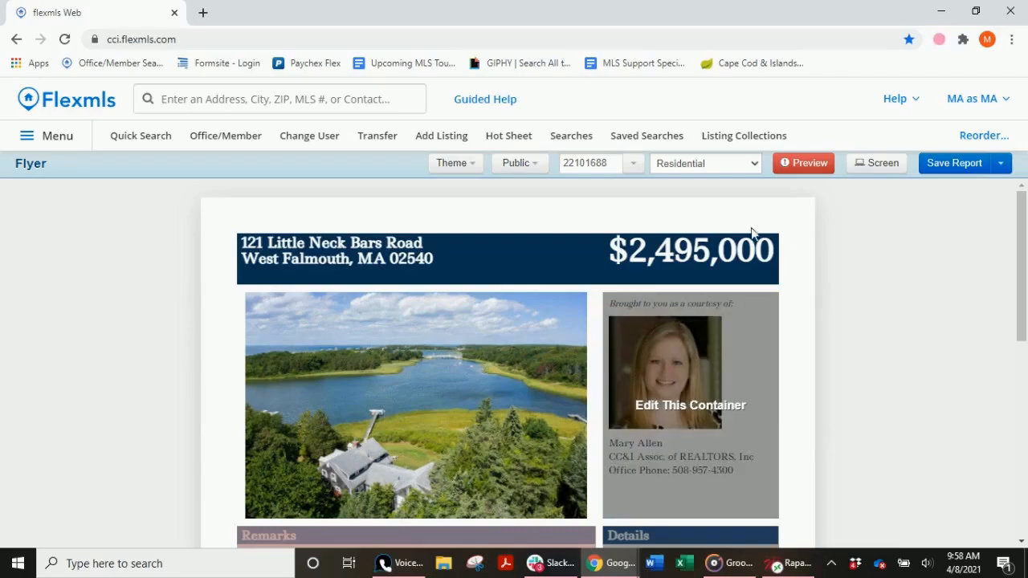
Load a random sample listing into the flyer twice and check how its content fills the layout.
left_click(633, 163)
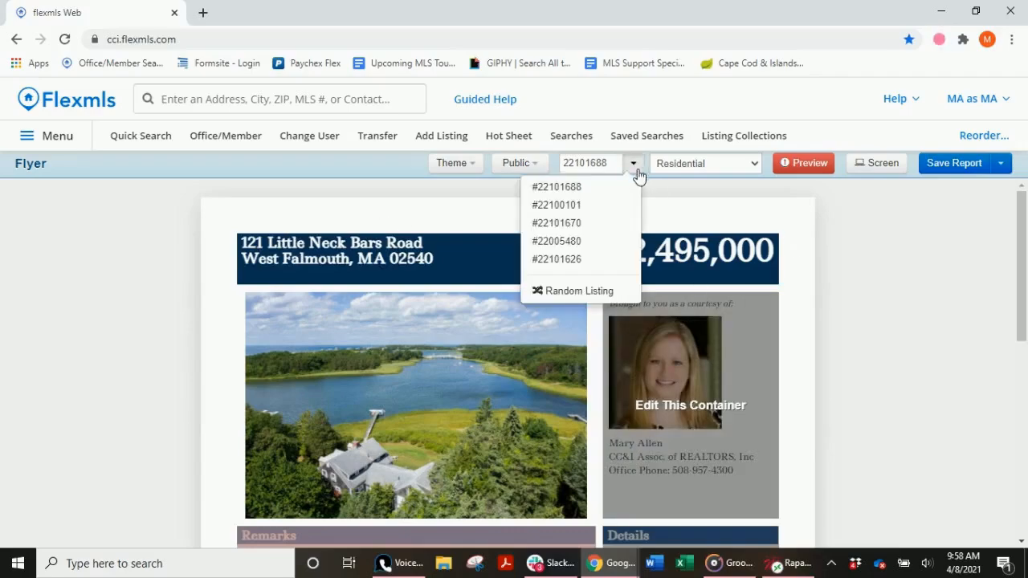
left_click(574, 291)
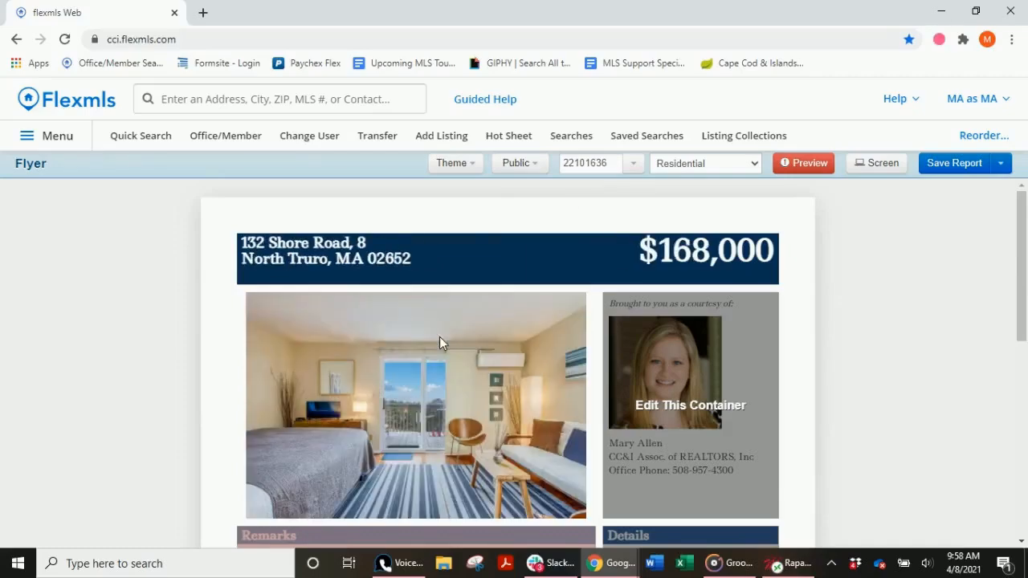
left_click(634, 163)
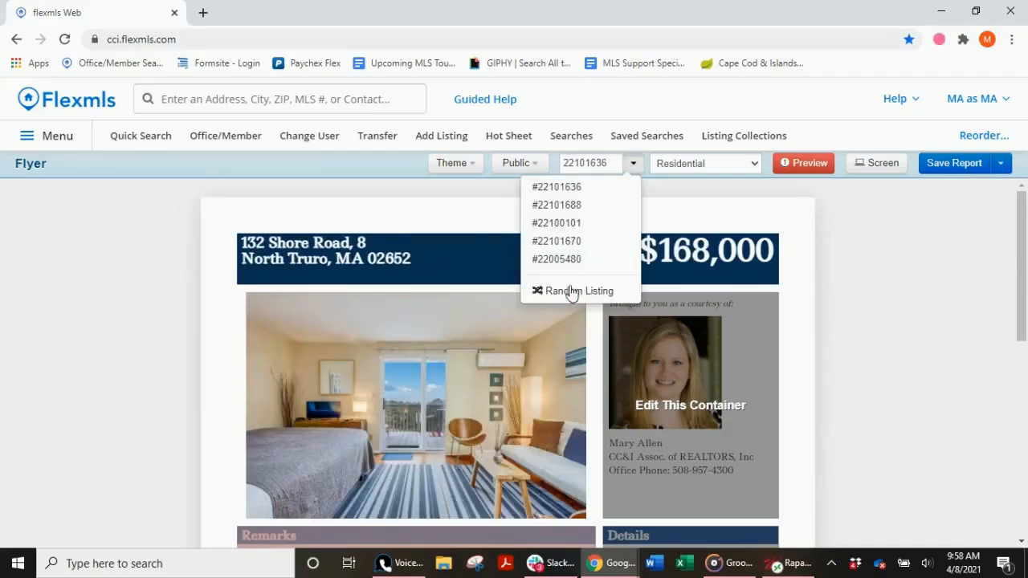
left_click(562, 290)
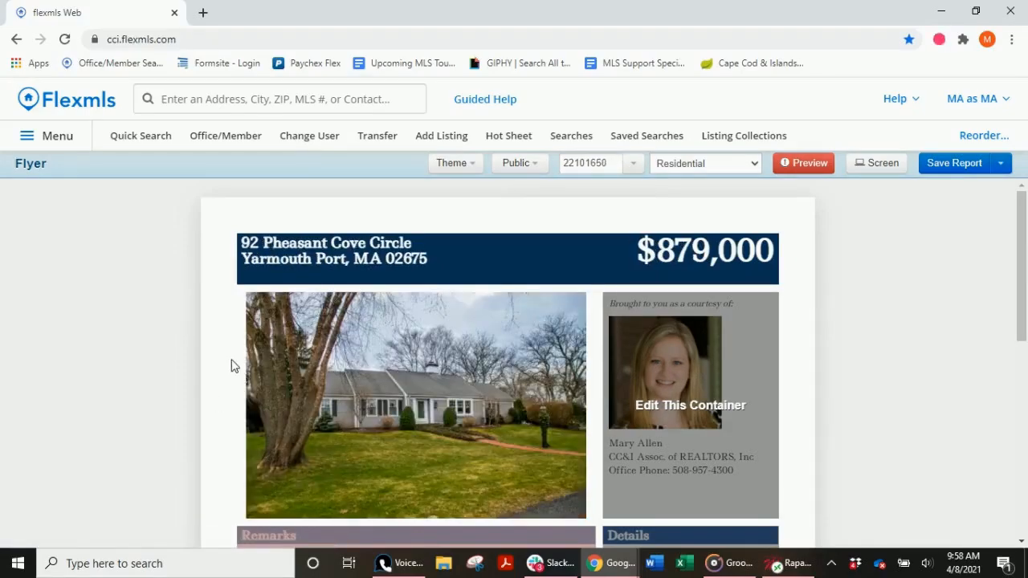
scroll(241, 352, "down", 1)
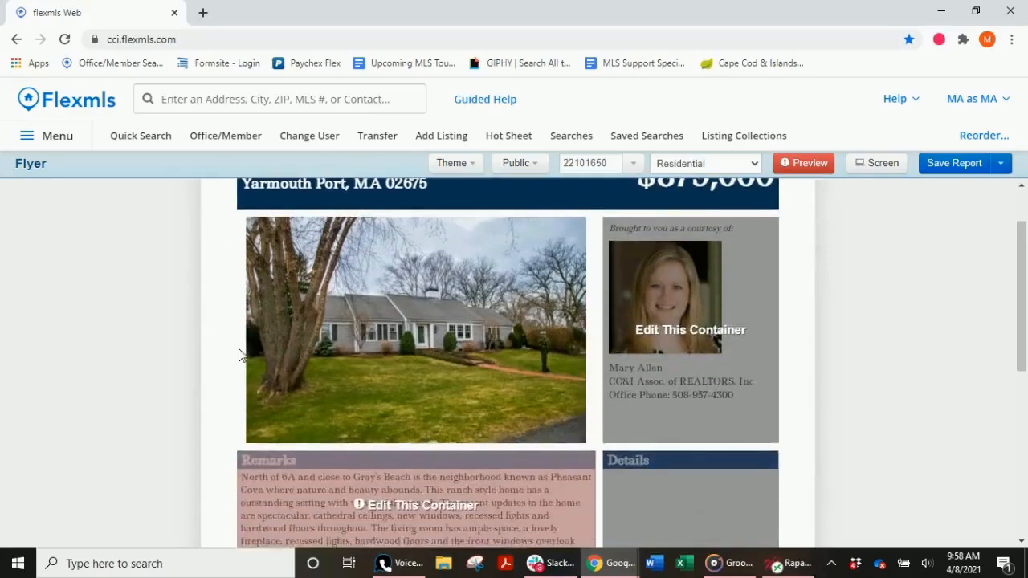
Choose Residential as the property type for the flyer layout.
scroll(241, 351, "up", 1)
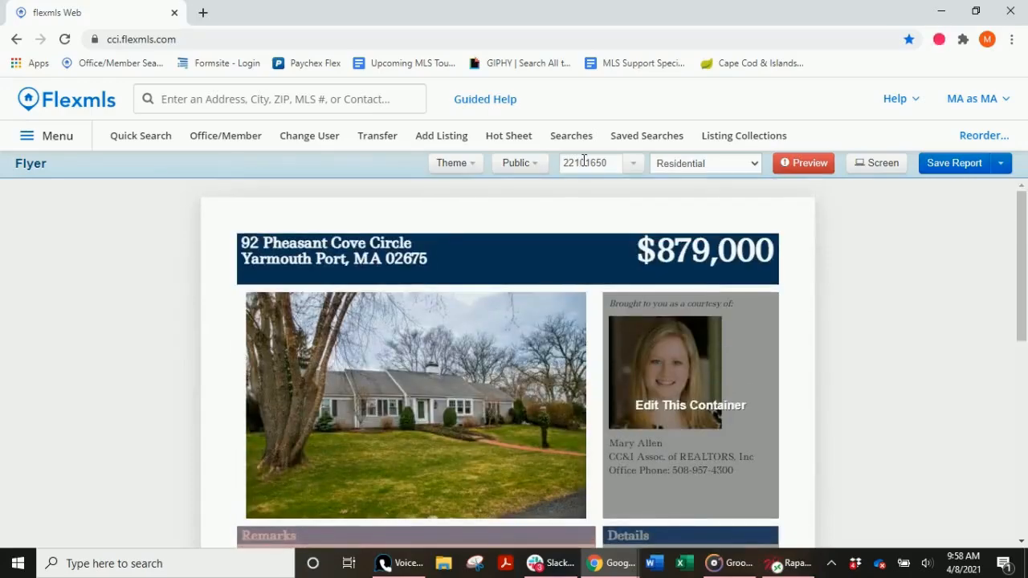
left_click(756, 162)
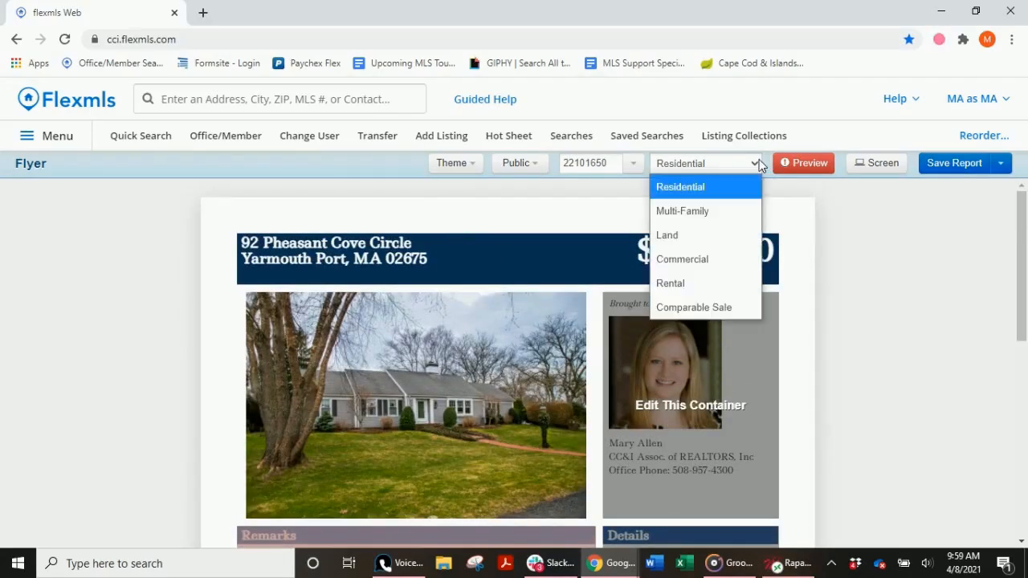
left_click(710, 193)
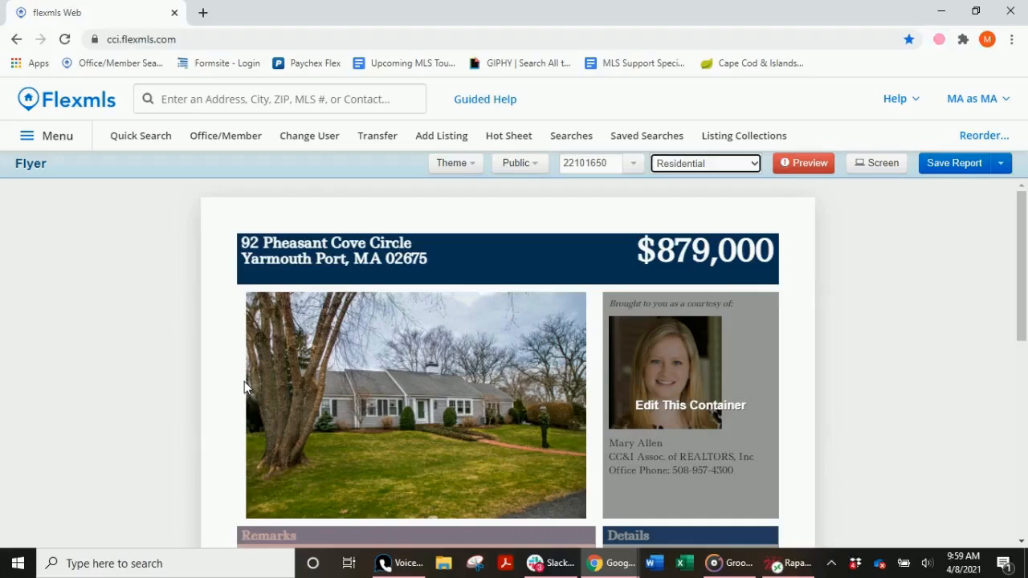
Look over the flyer's editable containers, from the agent block and Remarks to Dimensions, Details and Additional Info.
scroll(490, 352, "down", 1)
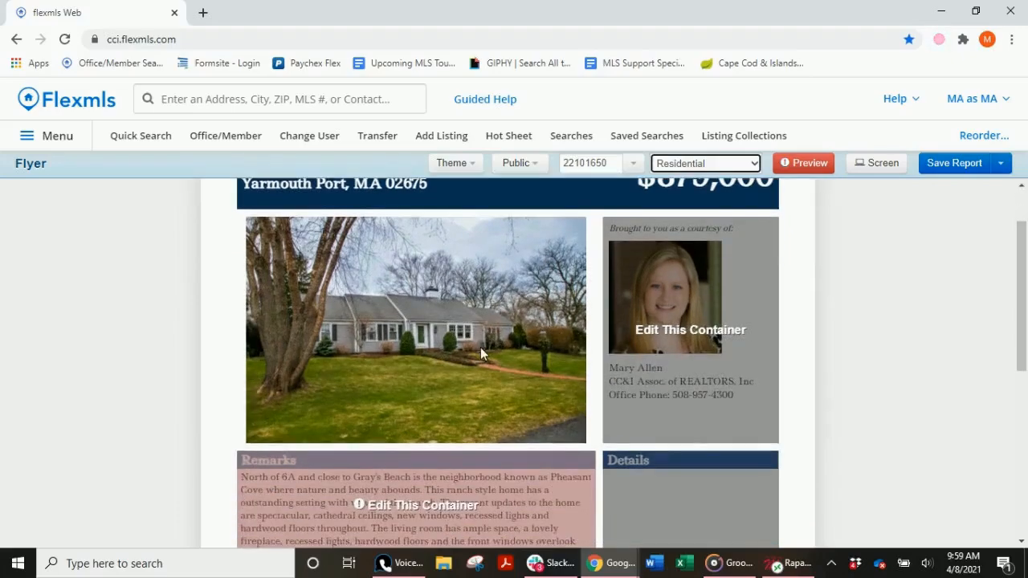
scroll(558, 351, "down", 1)
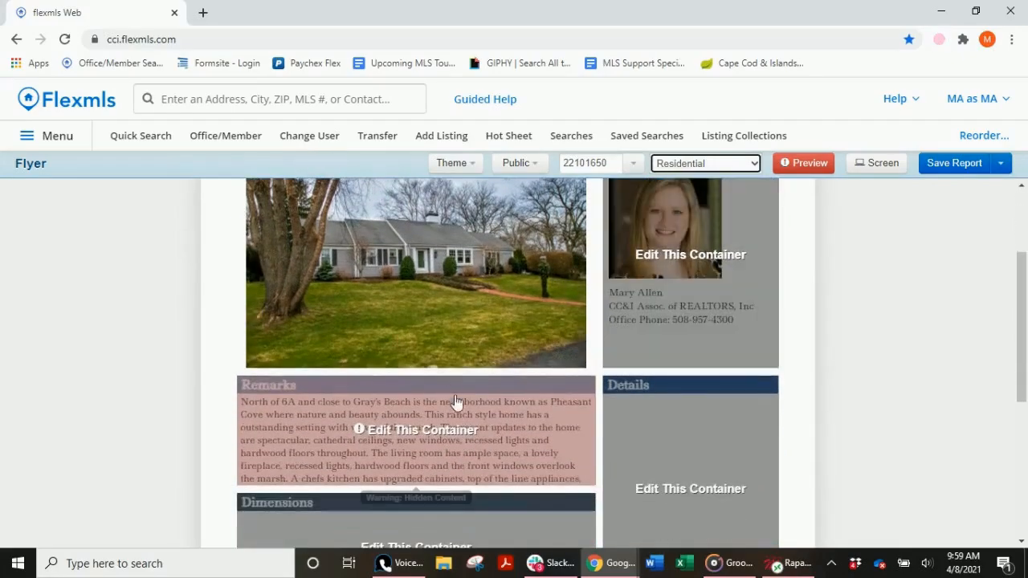
scroll(498, 422, "down", 2)
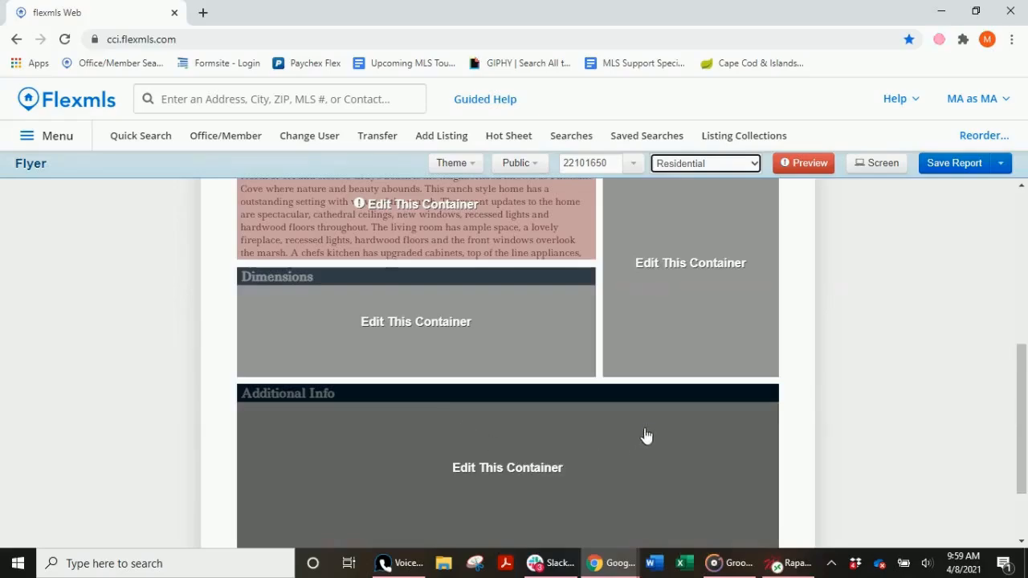
scroll(648, 434, "up", 1)
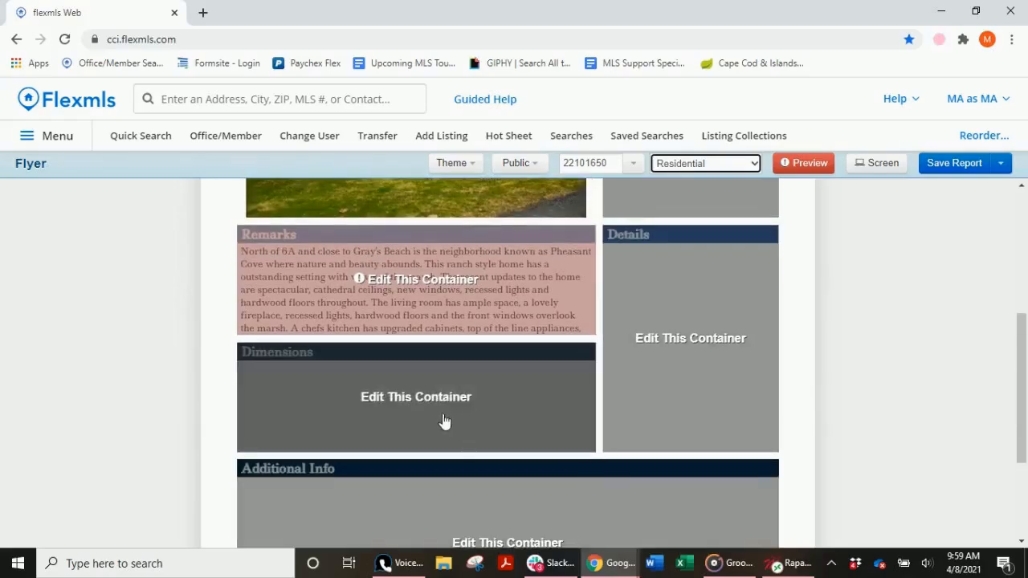
scroll(674, 359, "up", 1)
scroll(681, 321, "up", 1)
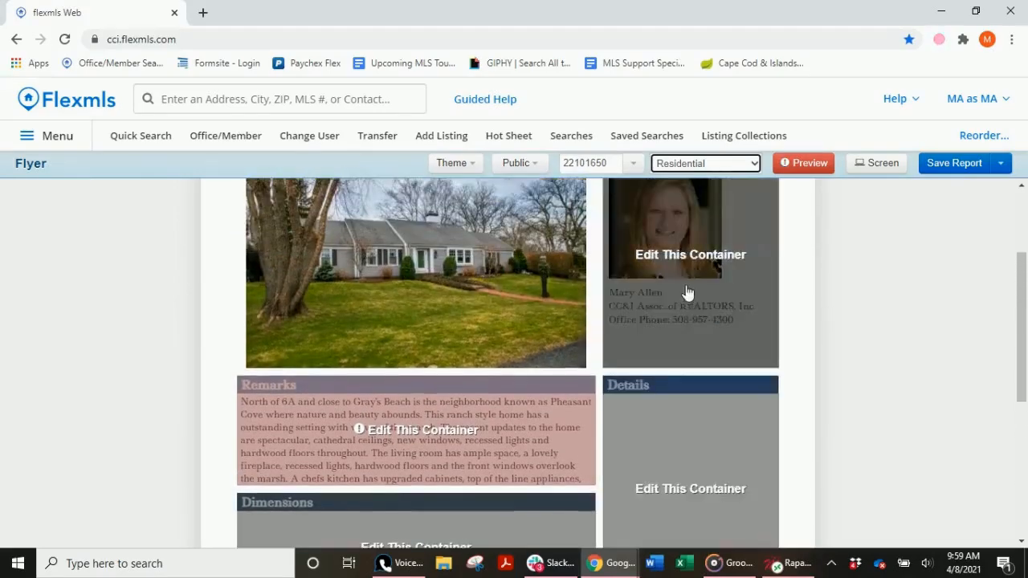
scroll(657, 411, "down", 1)
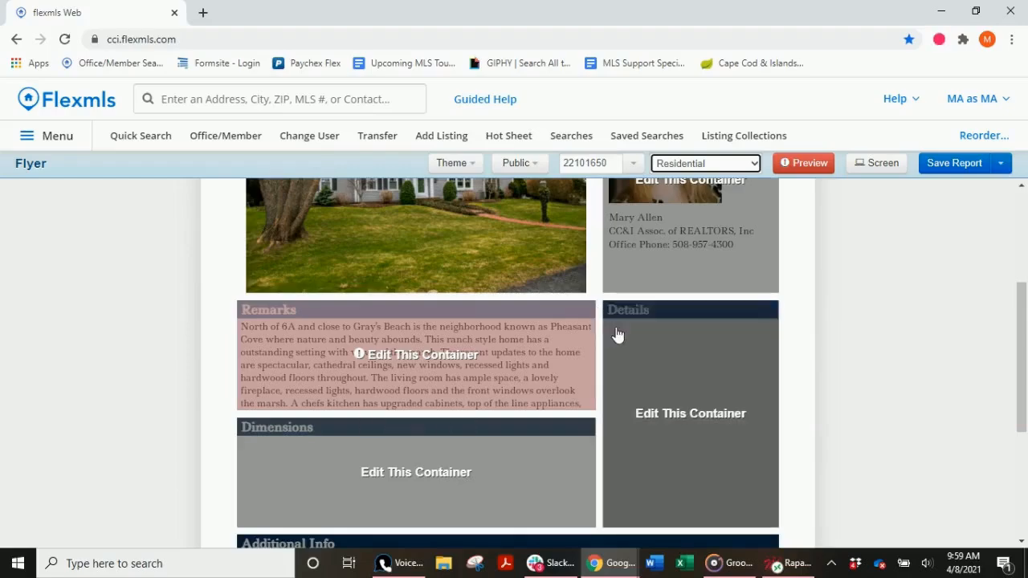
scroll(599, 338, "down", 1)
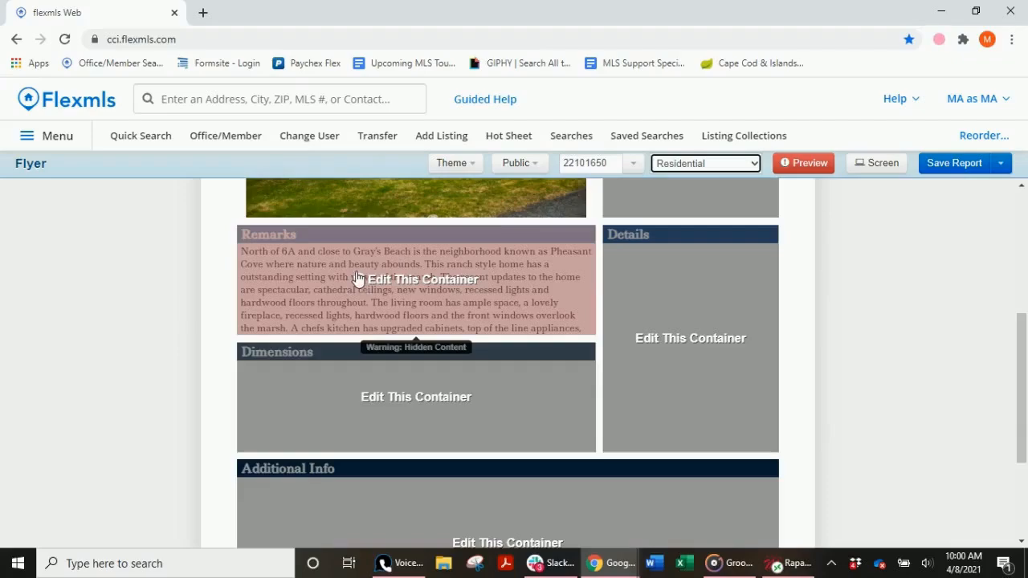
Edit the Additional Info container, changing its title to Remarks and its layout to 1 column.
scroll(215, 299, "down", 1)
scroll(215, 299, "down", 3)
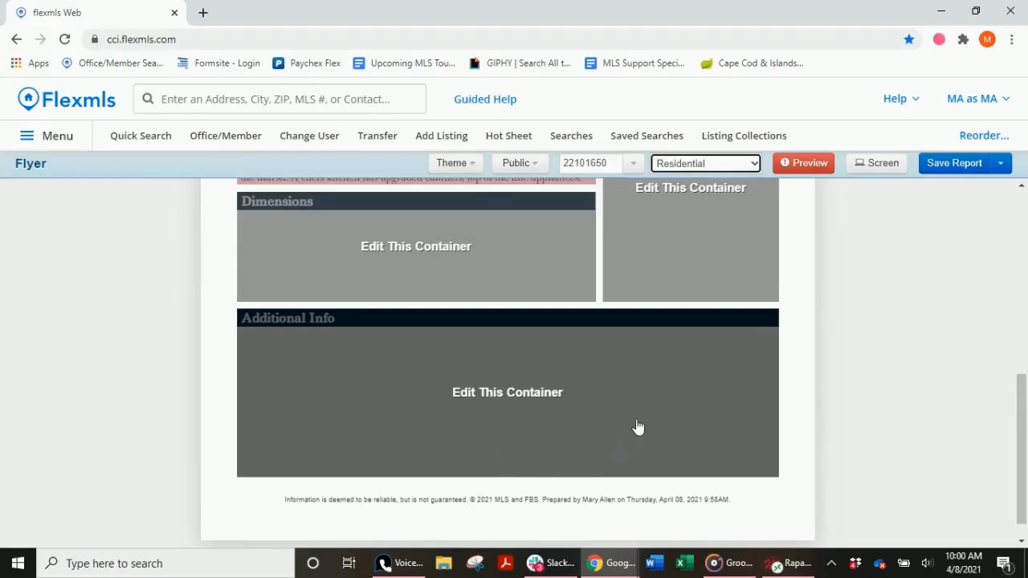
left_click(505, 393)
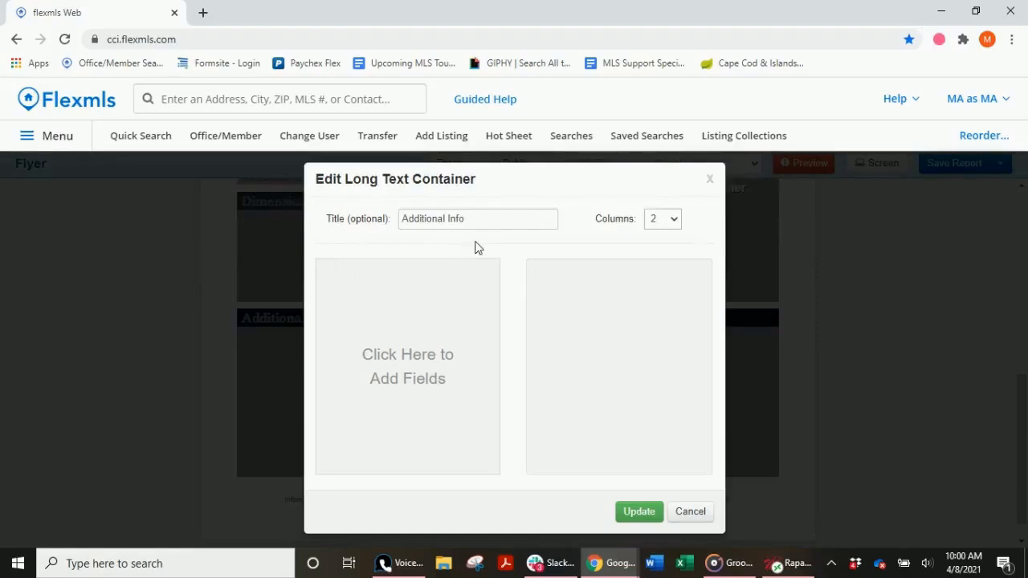
left_click_drag(477, 220, 396, 242)
type("Remarks")
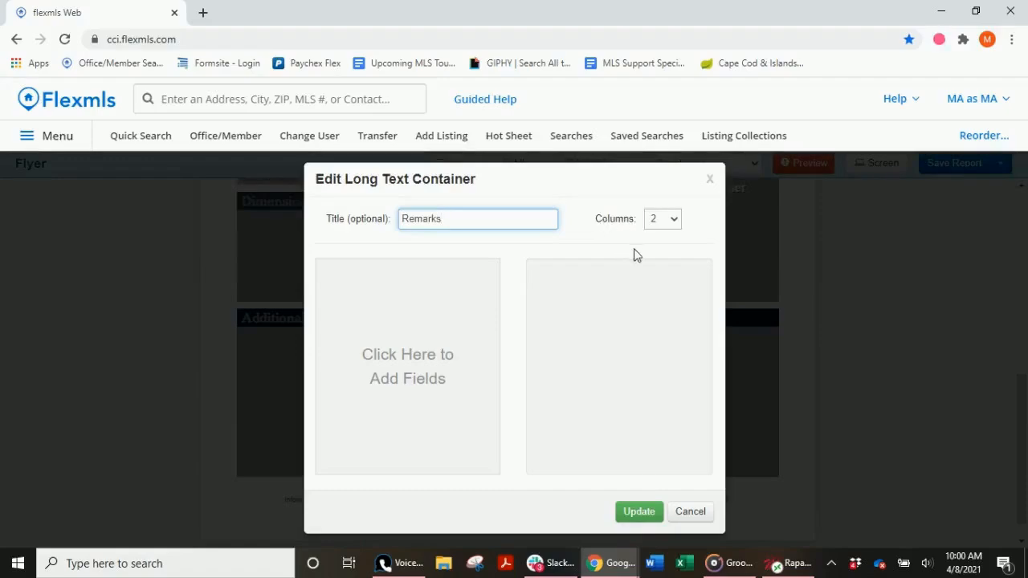
left_click(672, 222)
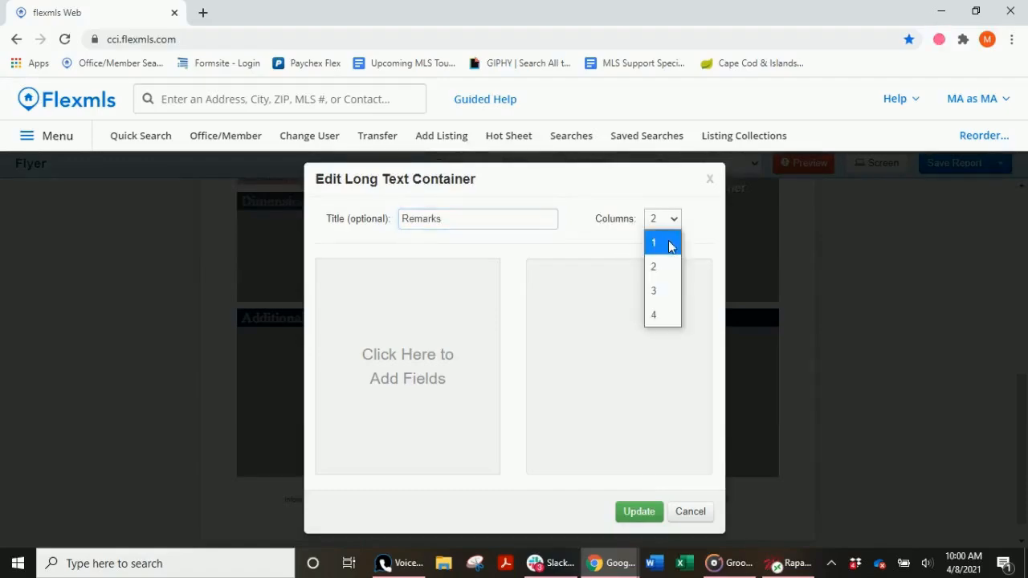
left_click(665, 241)
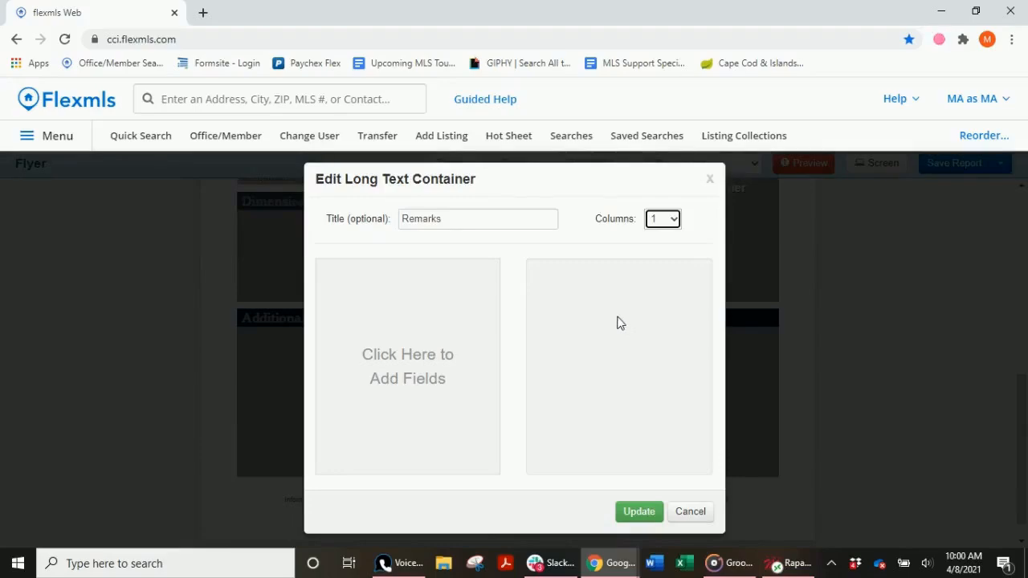
Search the available fields for "rema" and add Public/Internet Remarks and Directions to Property to the container.
left_click(410, 402)
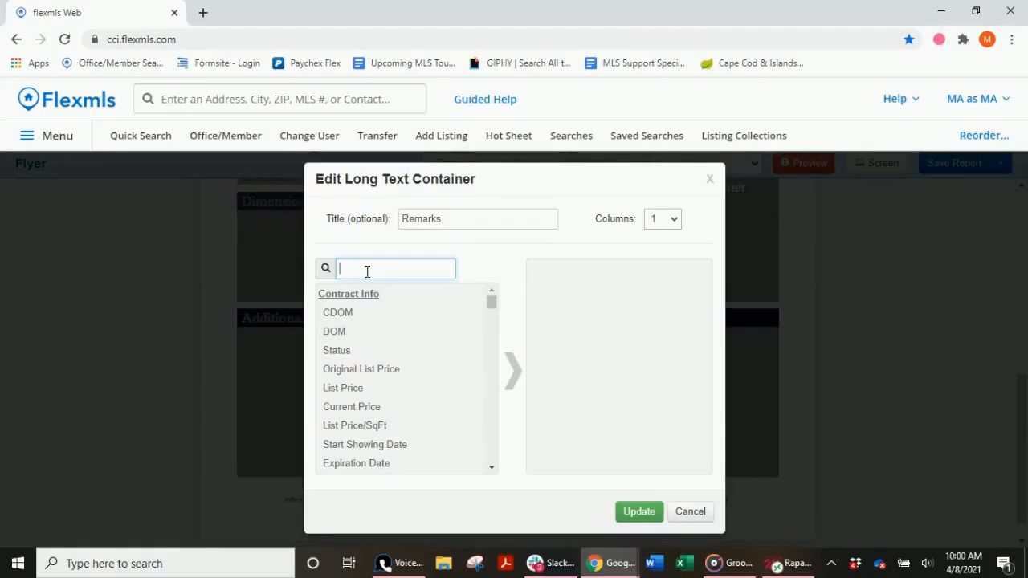
type("remakremas")
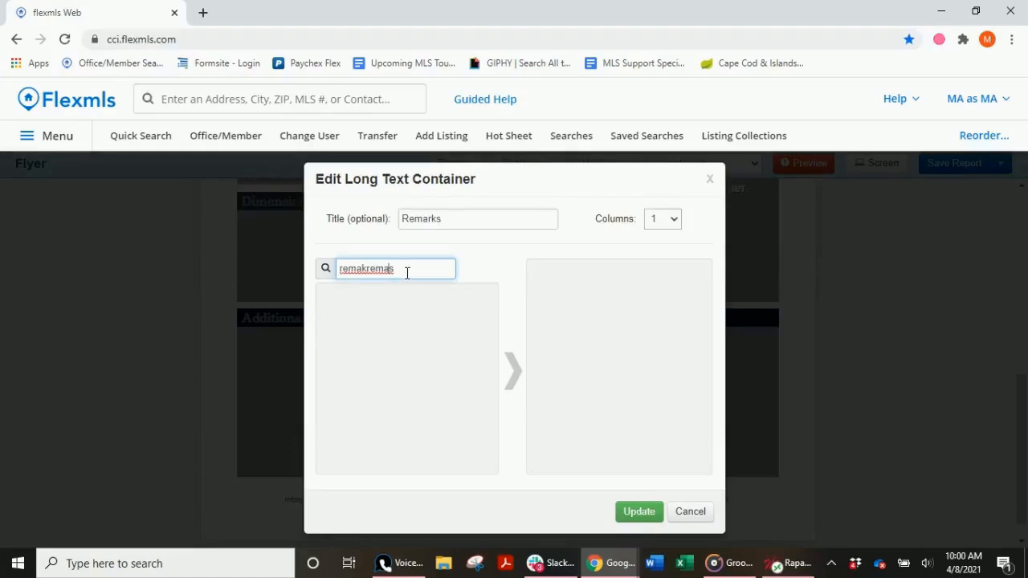
key("BackSpace")
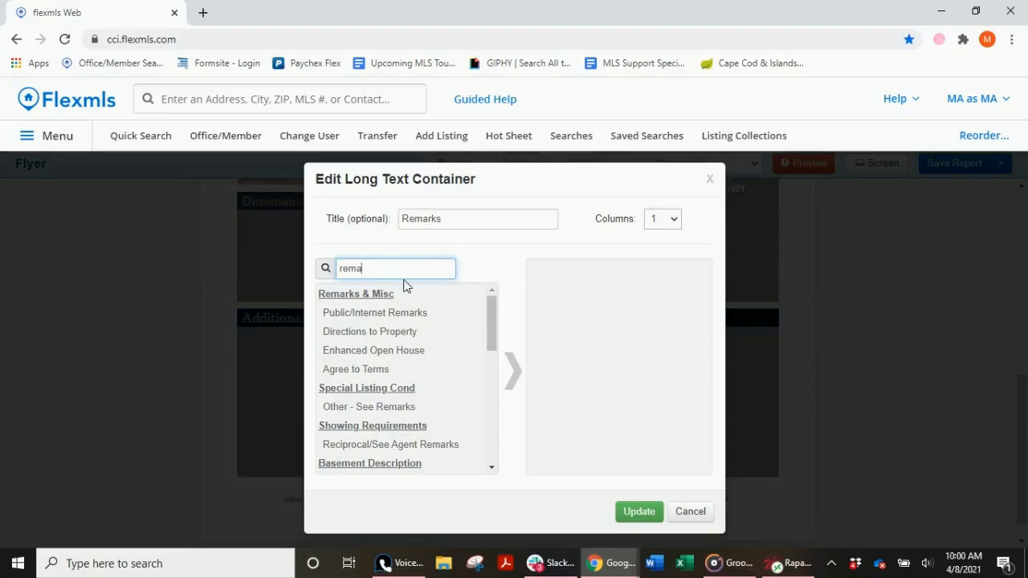
left_click(381, 314)
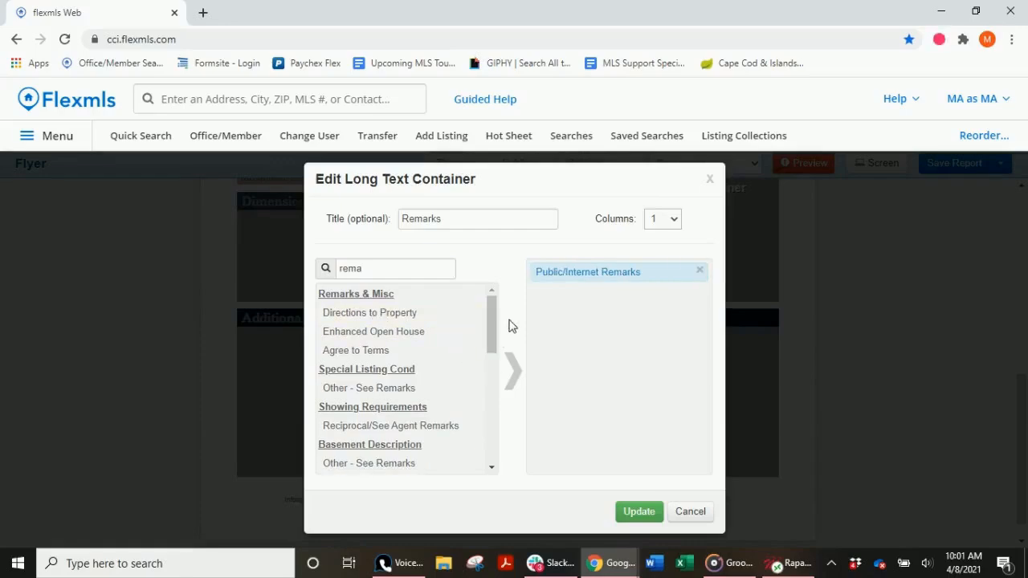
left_click(381, 316)
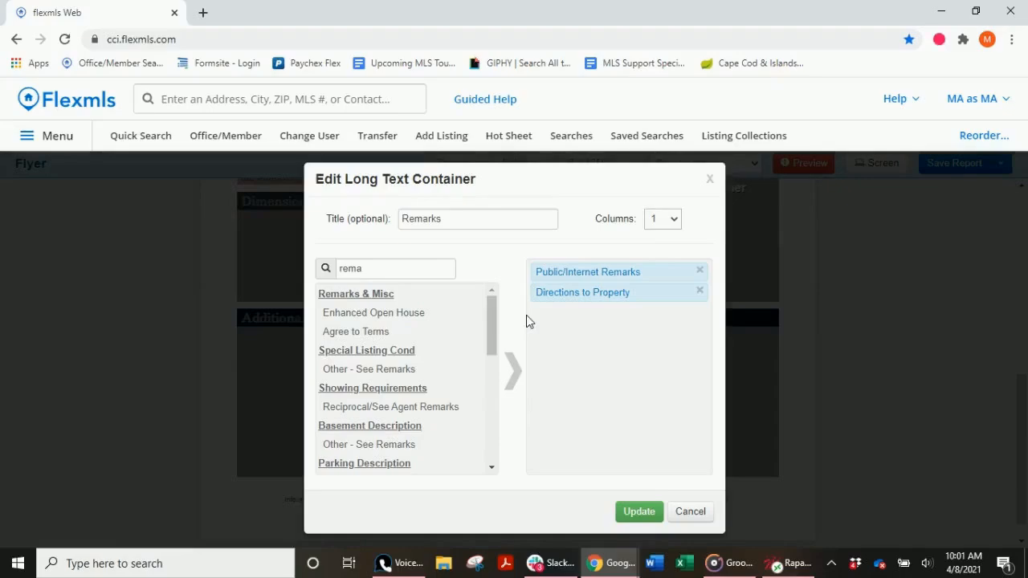
Relabel the Public/Internet Remarks field as Public Remarks, and reset the label to its default.
left_click(570, 273)
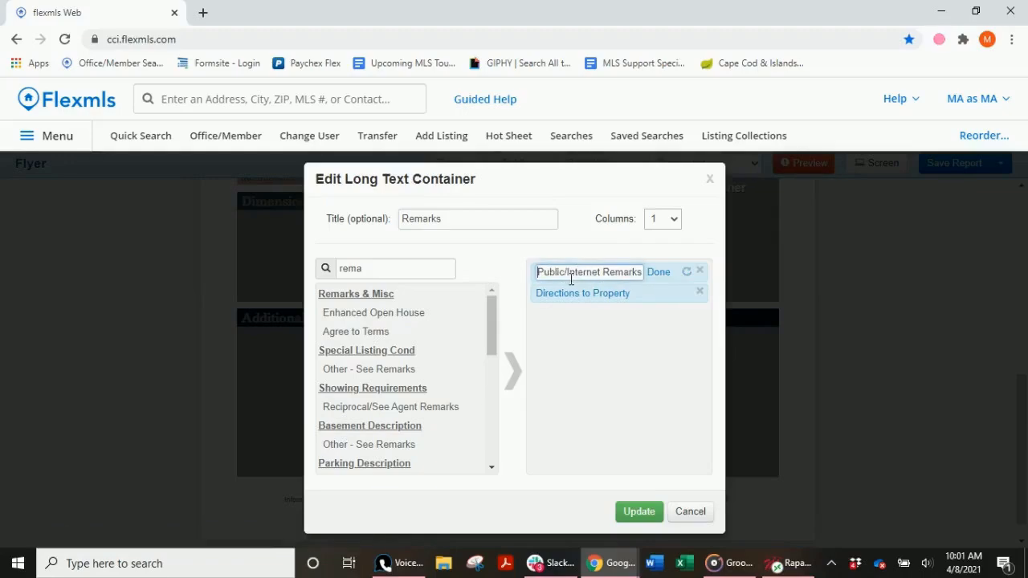
left_click_drag(602, 273, 570, 274)
key("BackSpace")
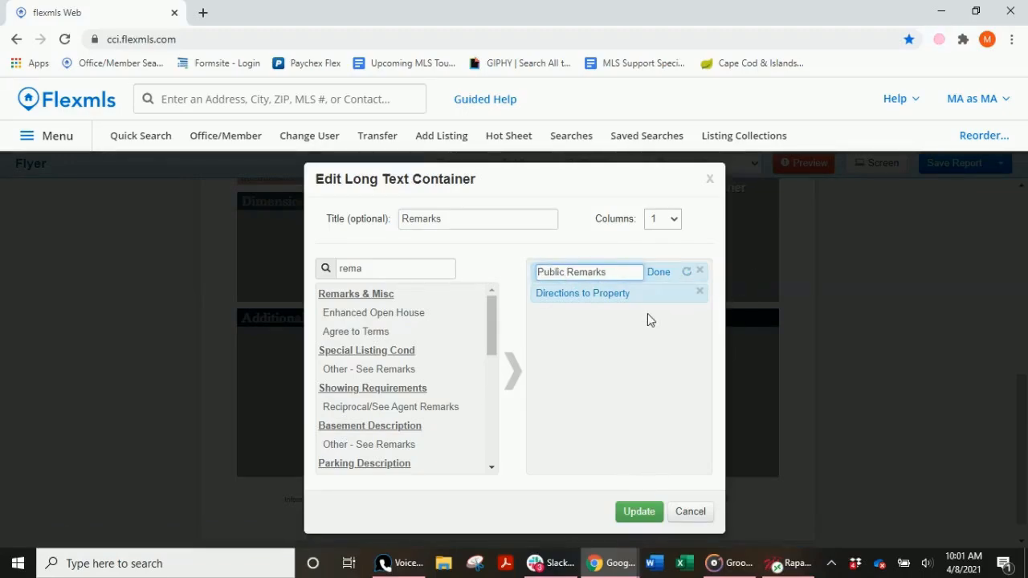
left_click(659, 273)
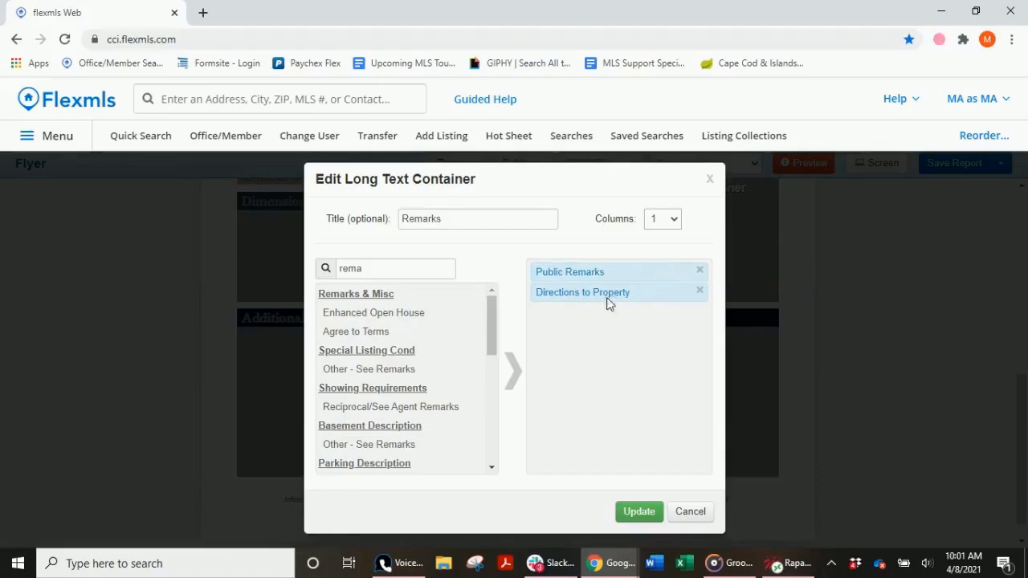
left_click(602, 274)
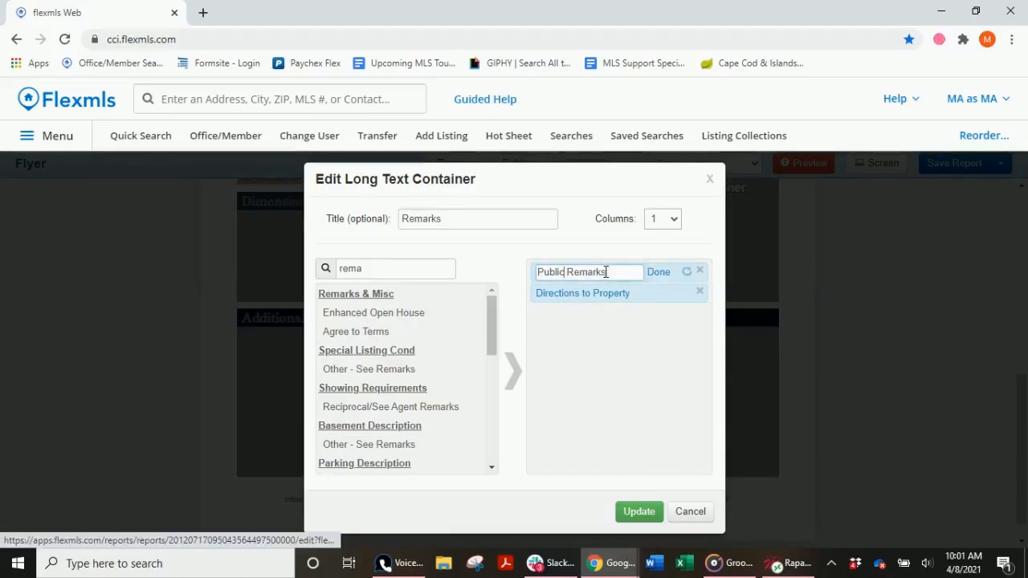
left_click(687, 273)
Remove "/Internet" from the remarks field's label so it reads Public Remarks, and update the container.
left_click(596, 274)
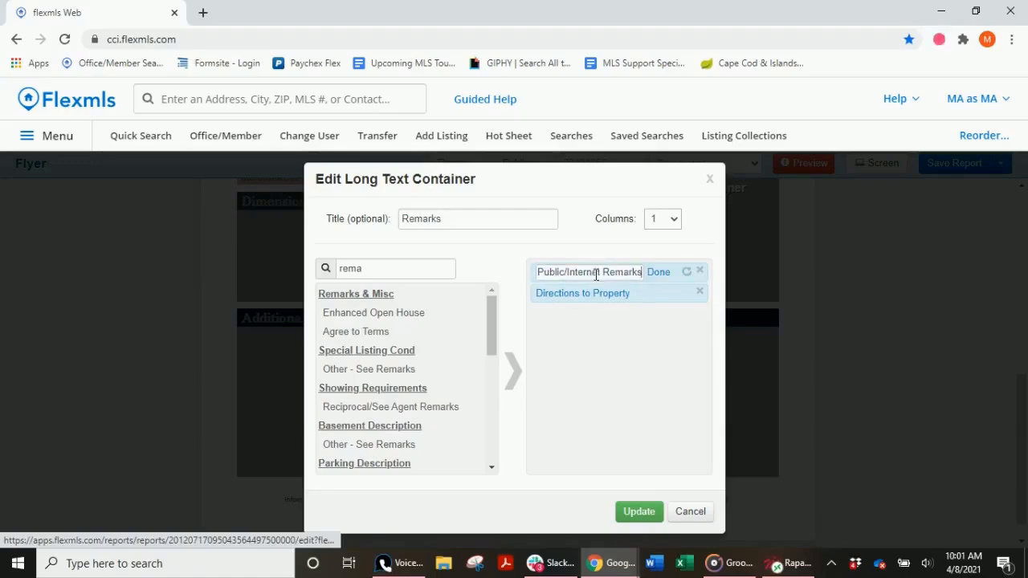
left_click_drag(600, 274, 568, 274)
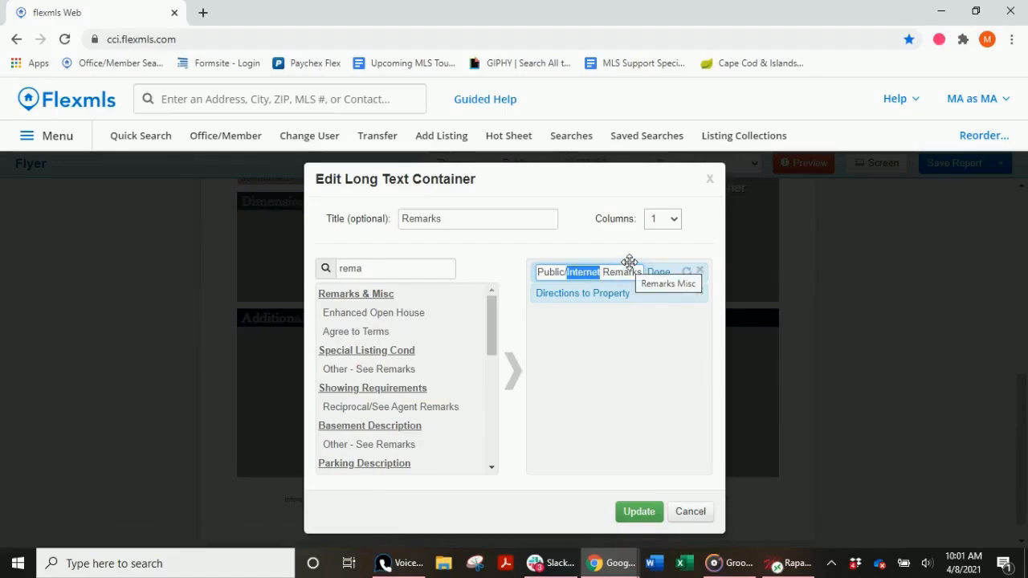
key("BackSpace")
key("BackSpace")
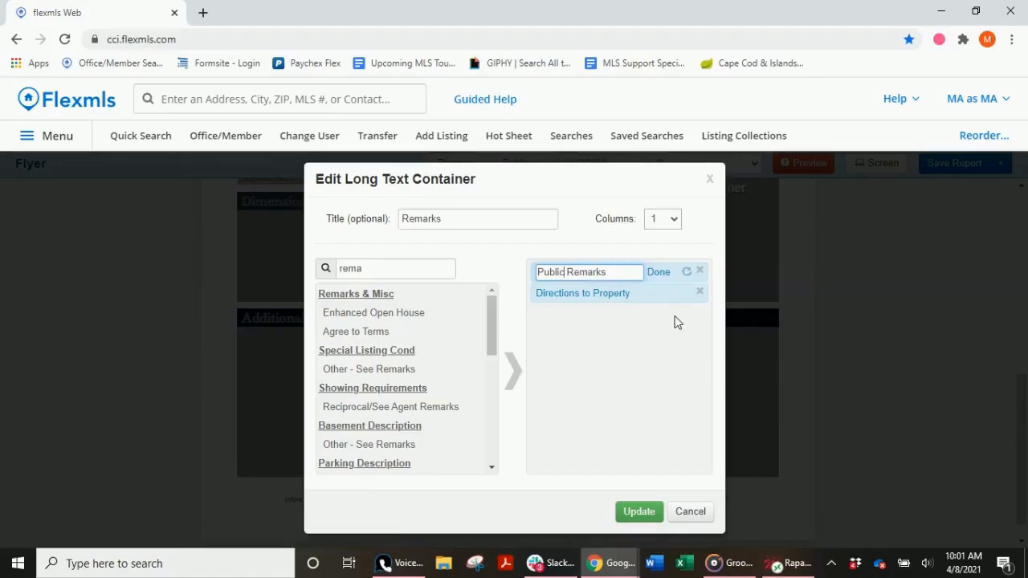
left_click(659, 274)
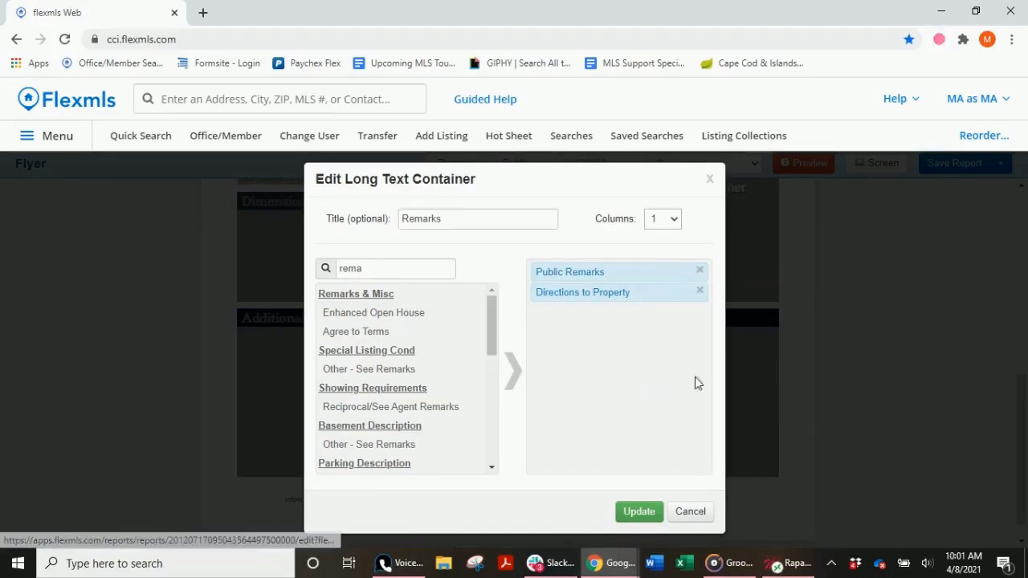
left_click(649, 515)
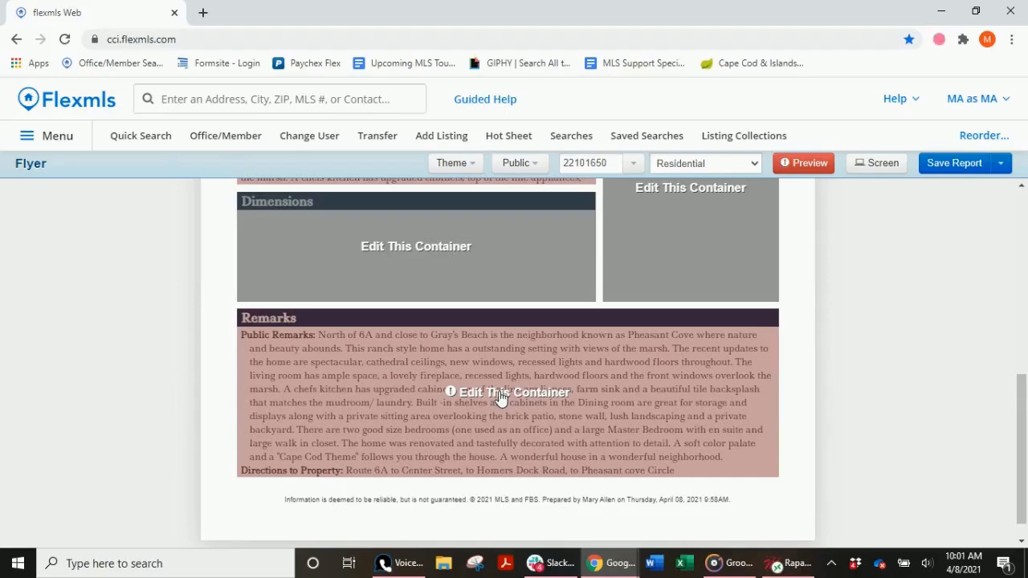
Remove the Directions to Property field from the wide Remarks container and update it.
left_click(507, 426)
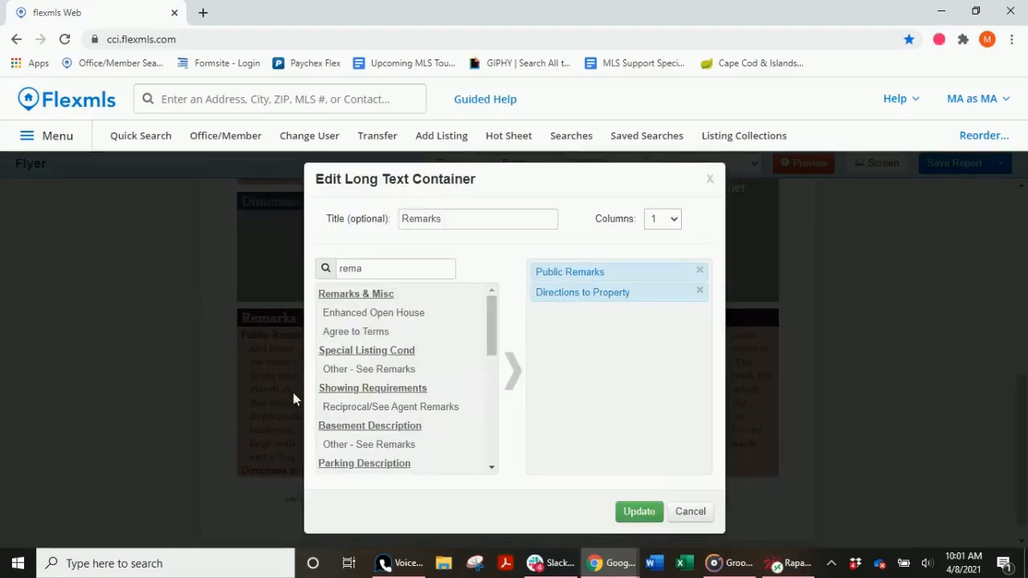
left_click(700, 293)
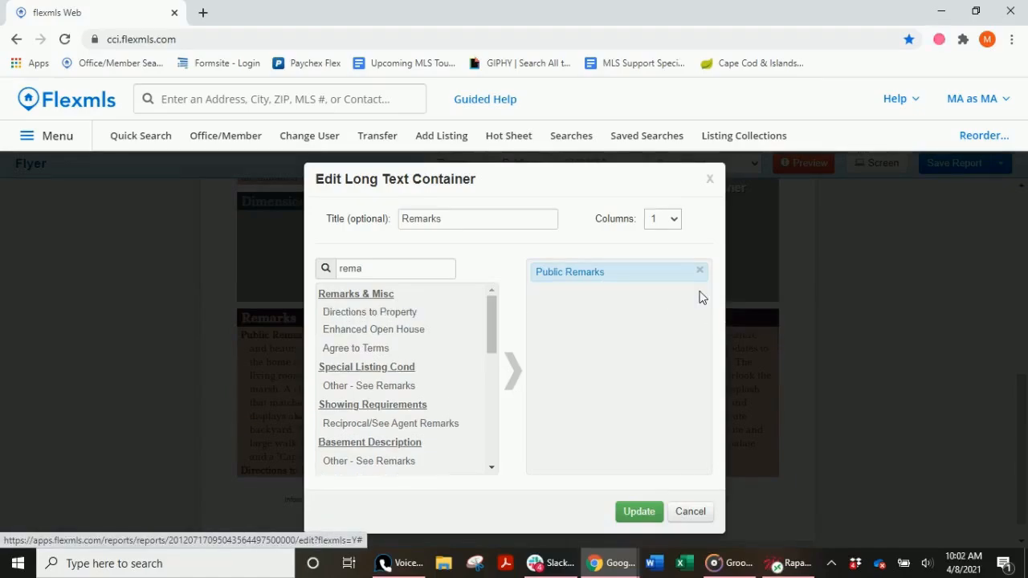
left_click(647, 515)
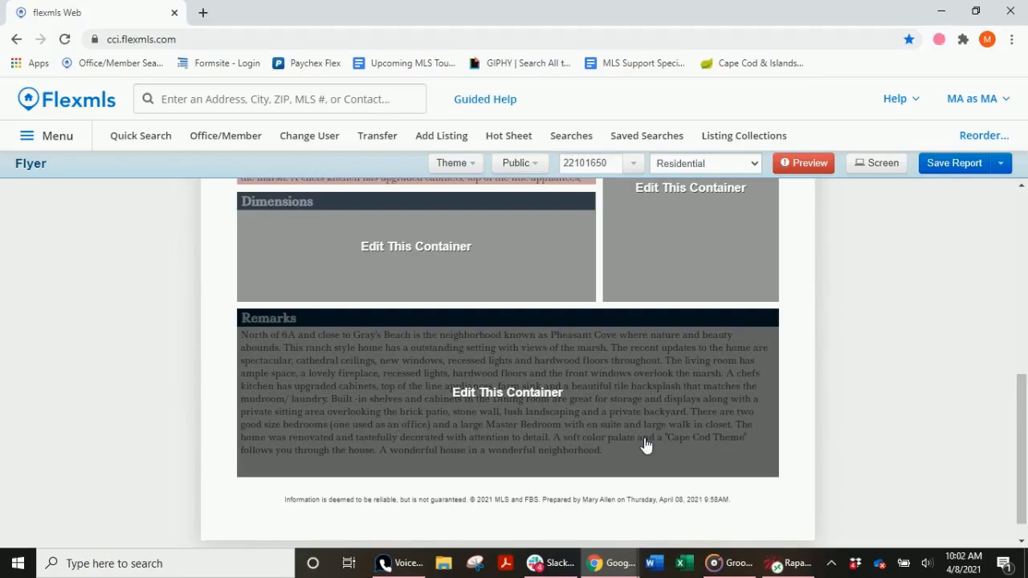
Remove the Public Remarks field from the narrow Remarks container that is flagged for hidden content.
scroll(623, 443, "up", 1)
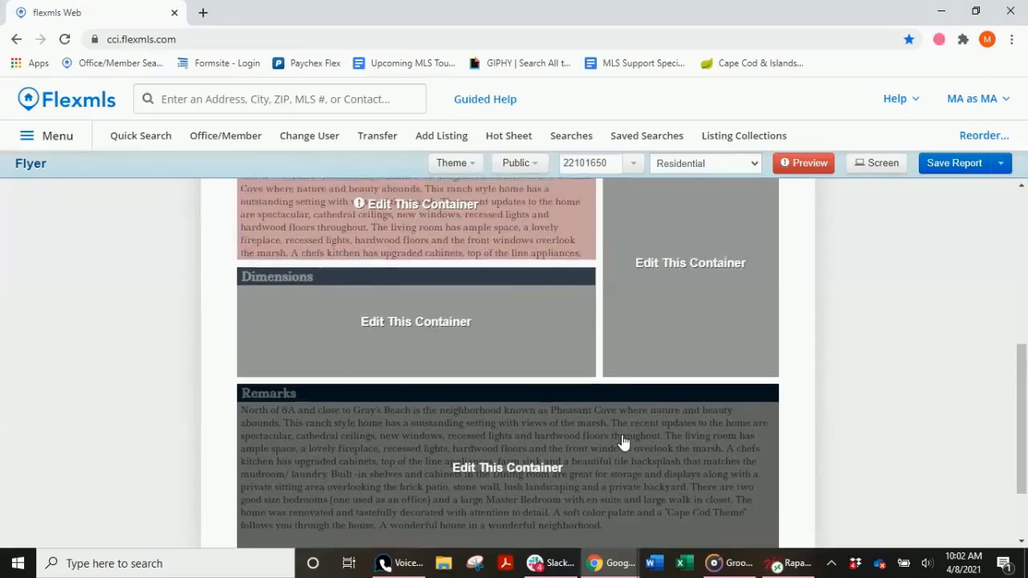
scroll(624, 443, "up", 2)
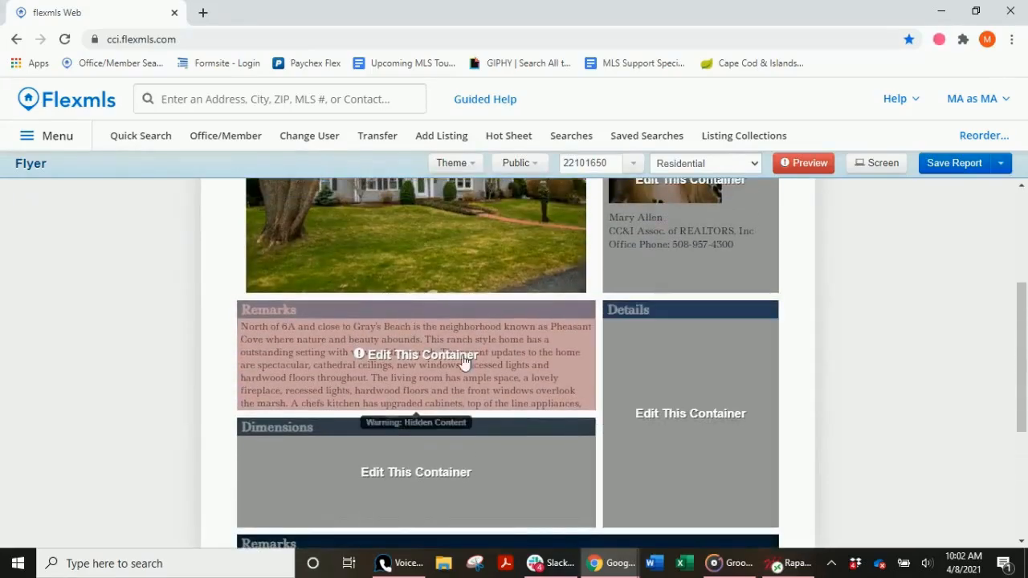
left_click(409, 366)
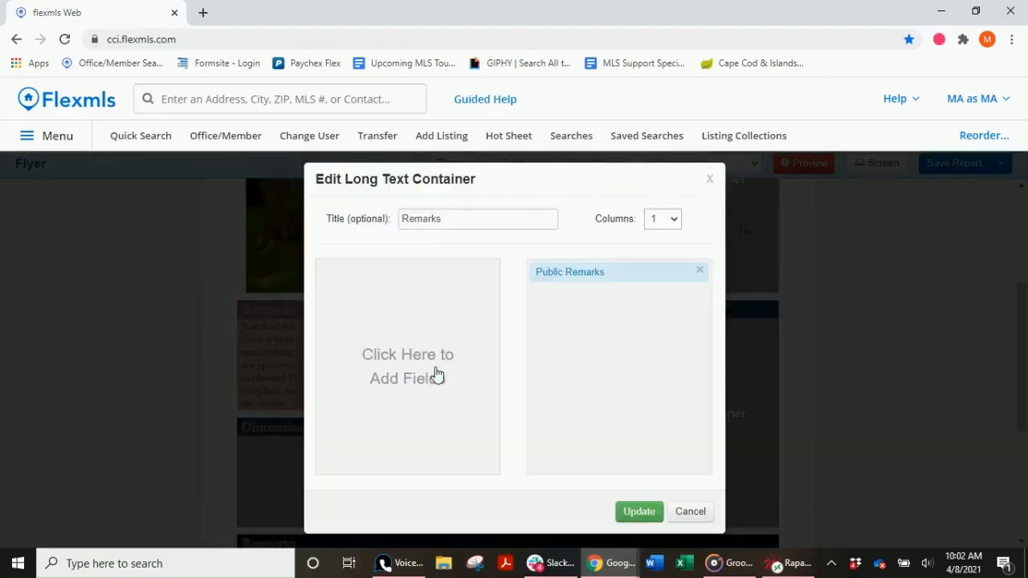
left_click(701, 274)
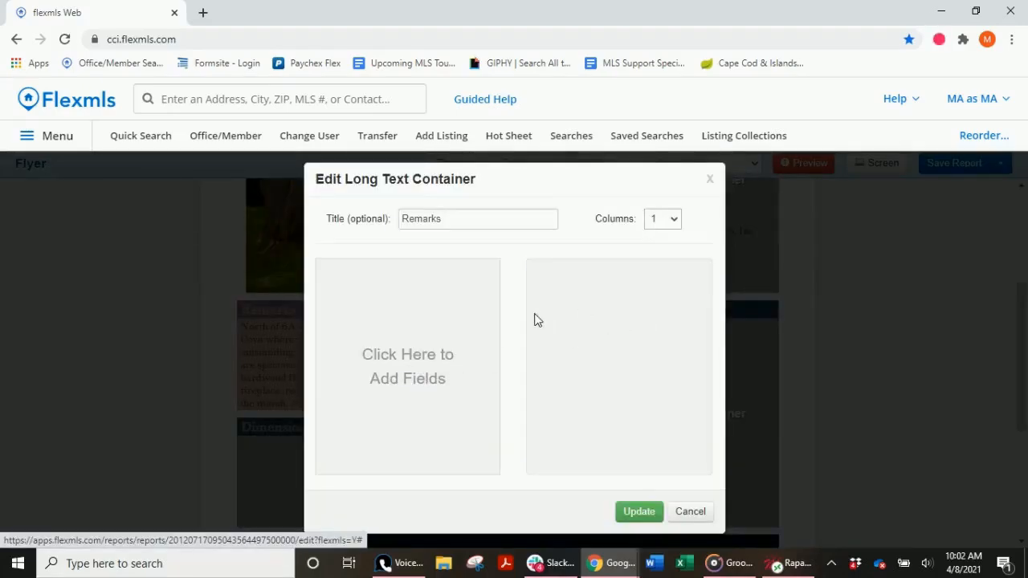
Retitle the emptied container as Property Info and set it to 2 columns.
left_click_drag(455, 222, 371, 234)
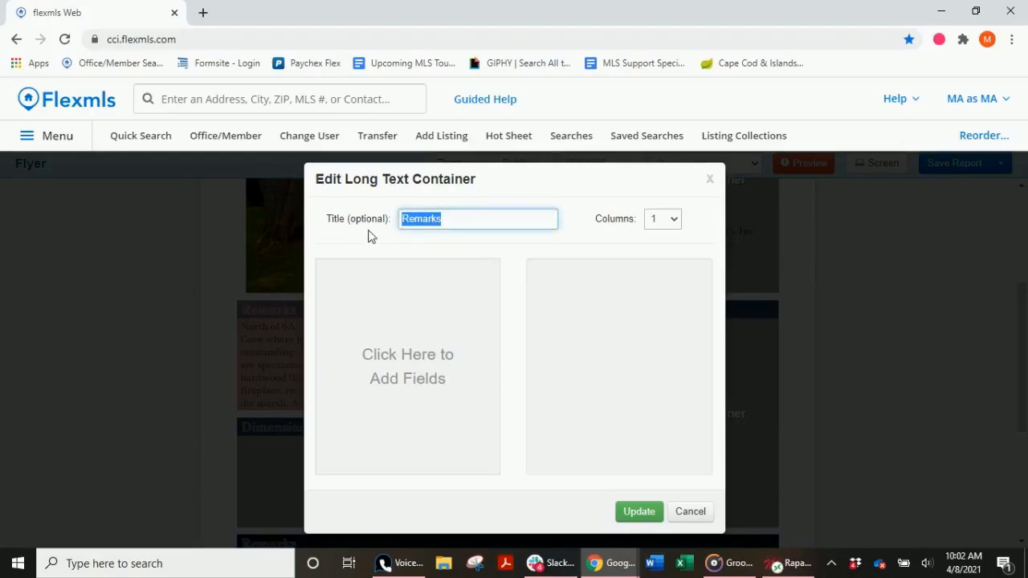
type("Property Info")
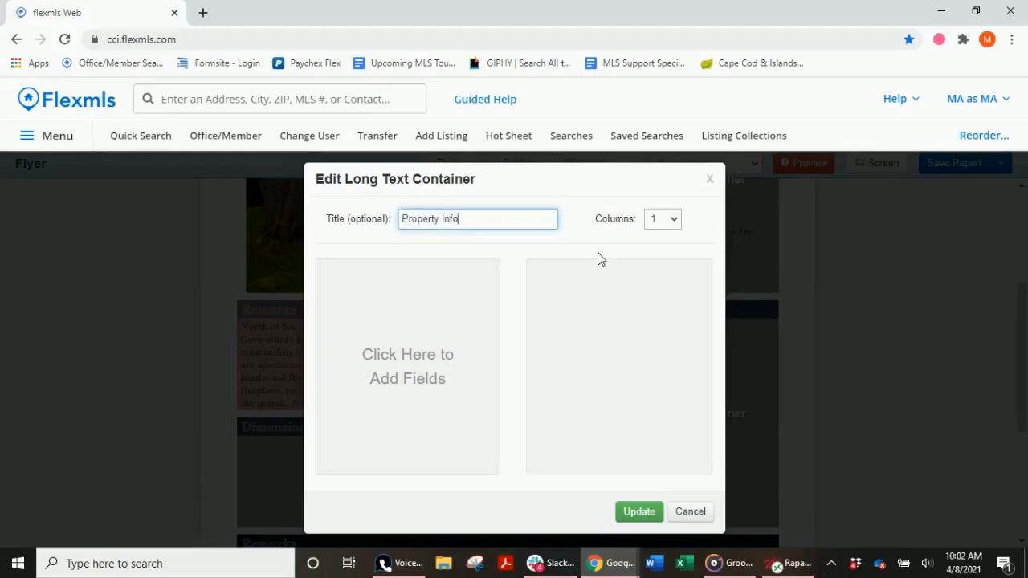
left_click(674, 224)
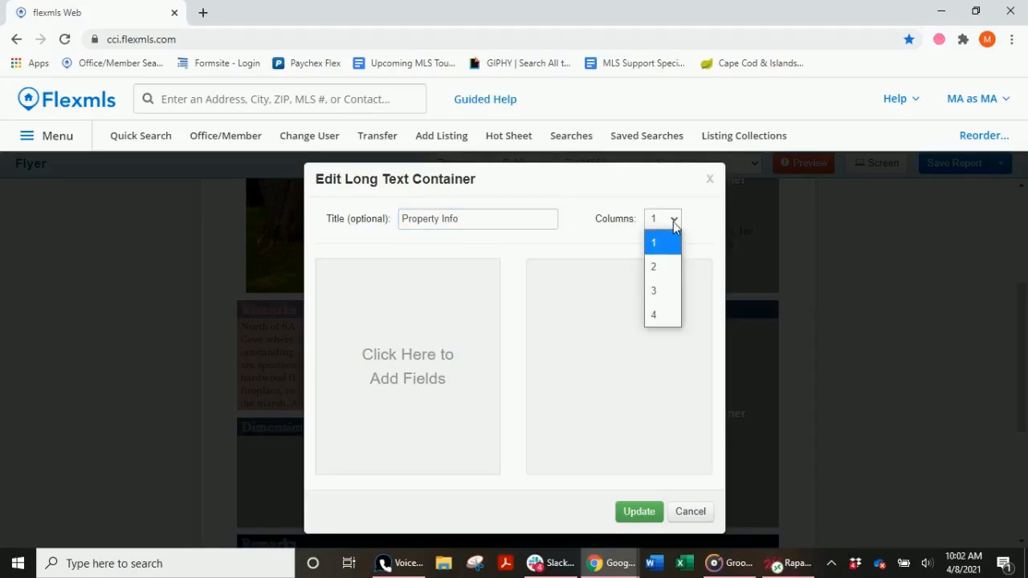
left_click(657, 268)
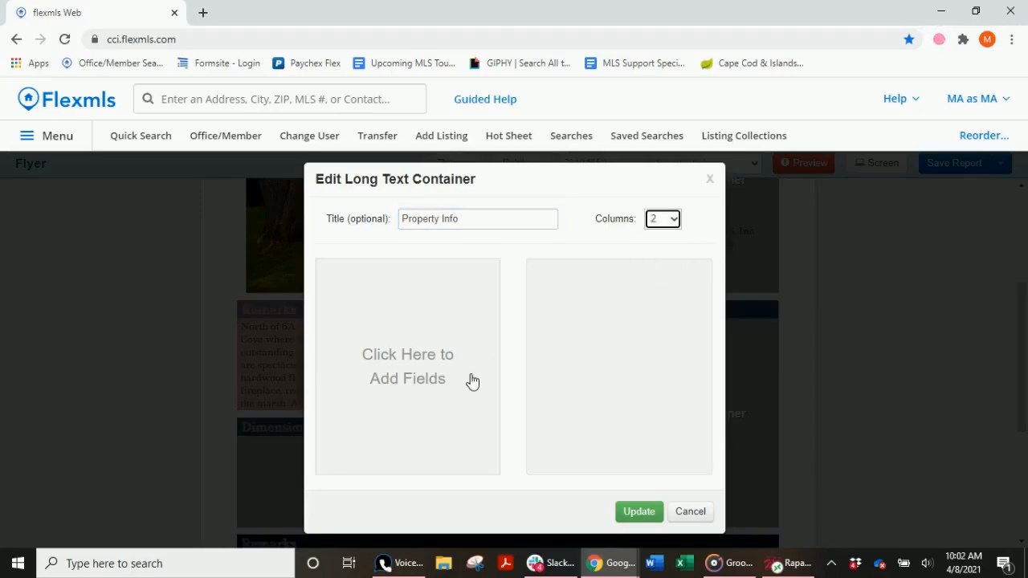
Add the Current Price and List Price/SqFt fields from the Contract Info group to the Property Info container.
left_click(402, 322)
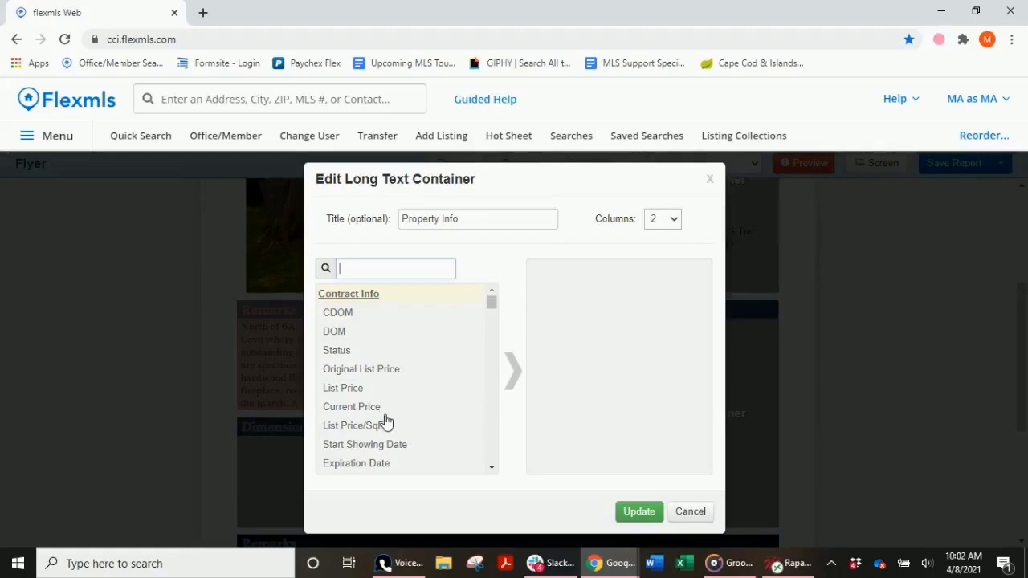
left_click(491, 468)
left_click(453, 467)
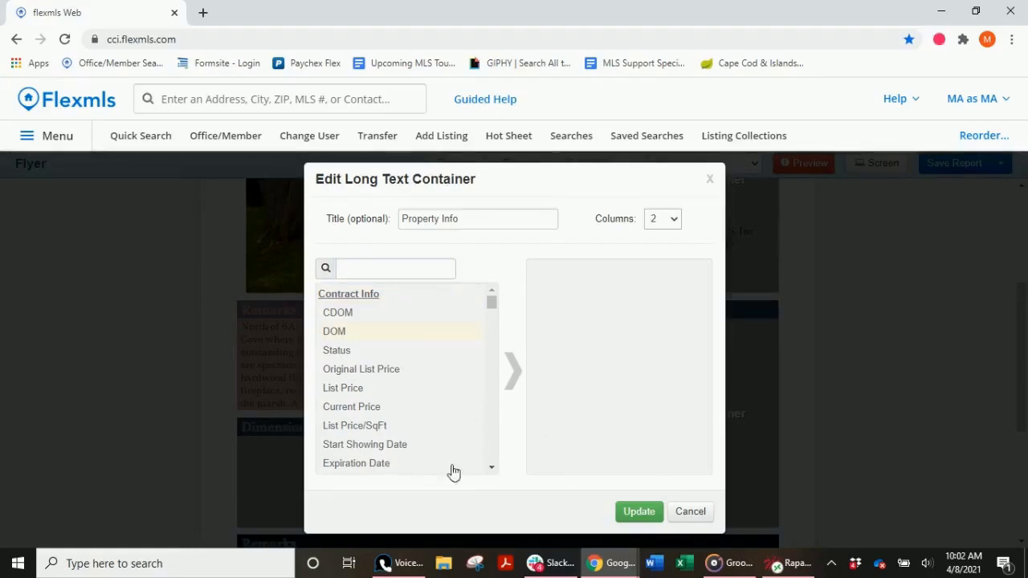
double_click(368, 409)
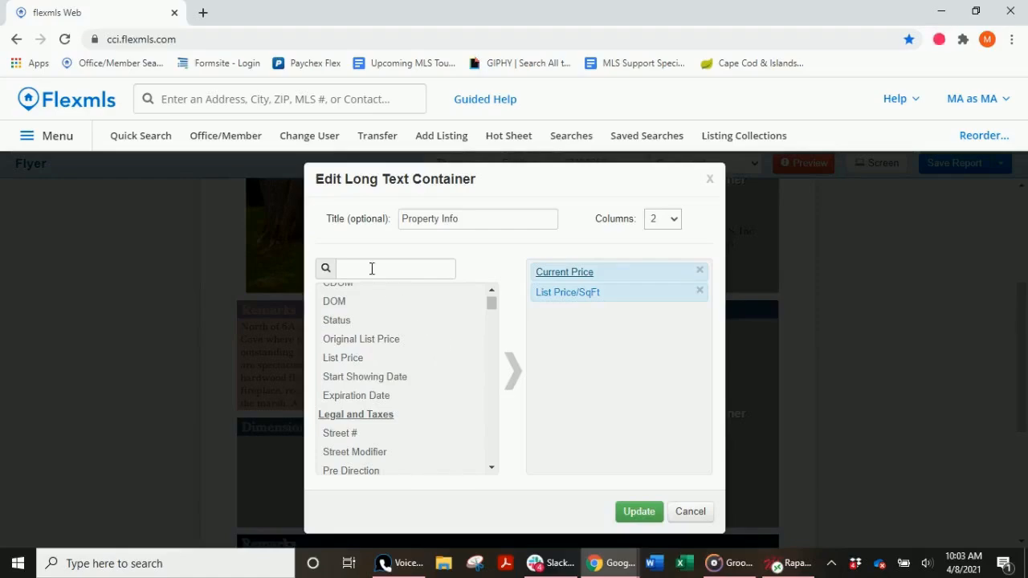
Search the available fields for "bed" and add Bedrooms - Total to the container.
type("bed")
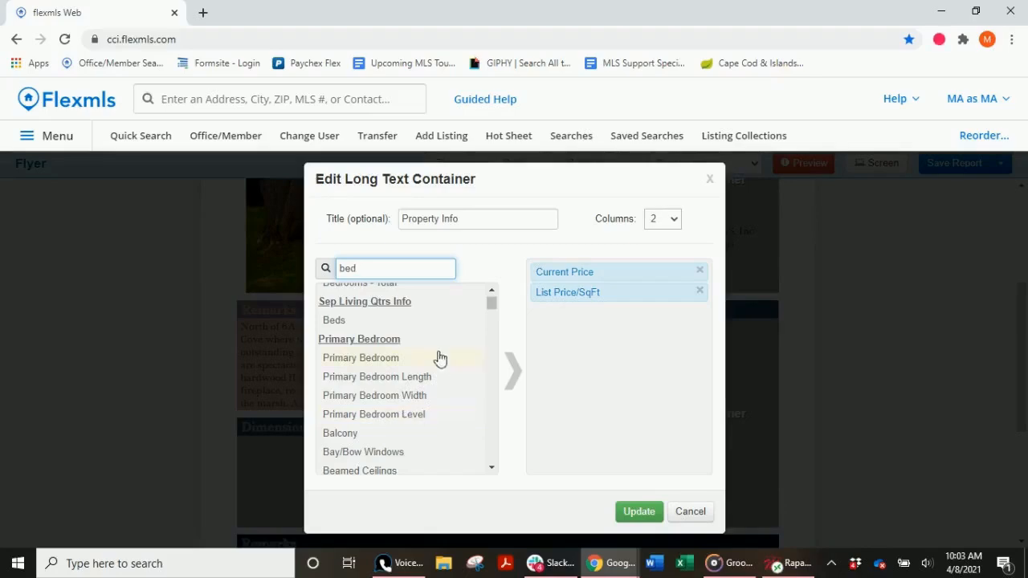
left_click(490, 293)
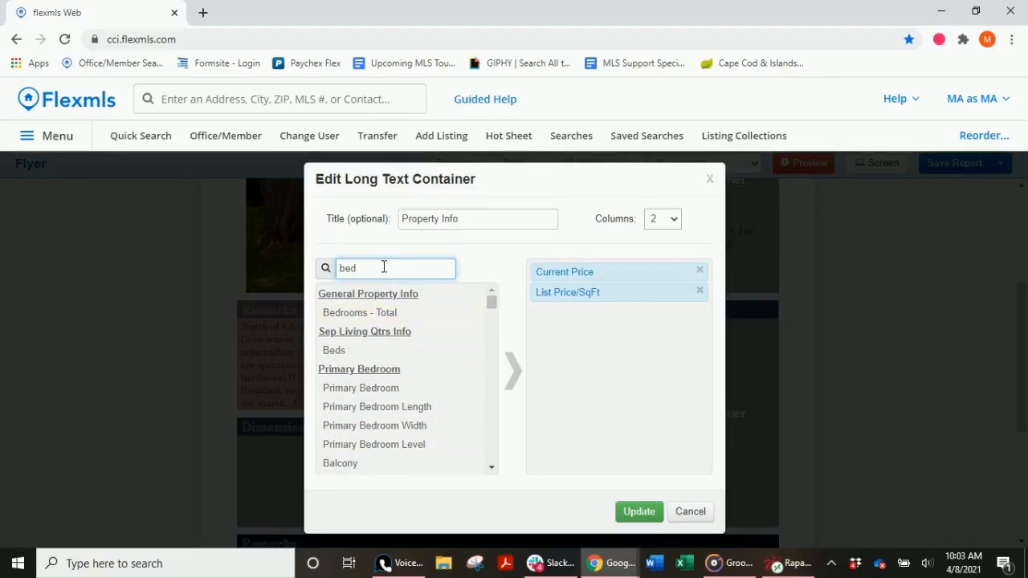
key("Return")
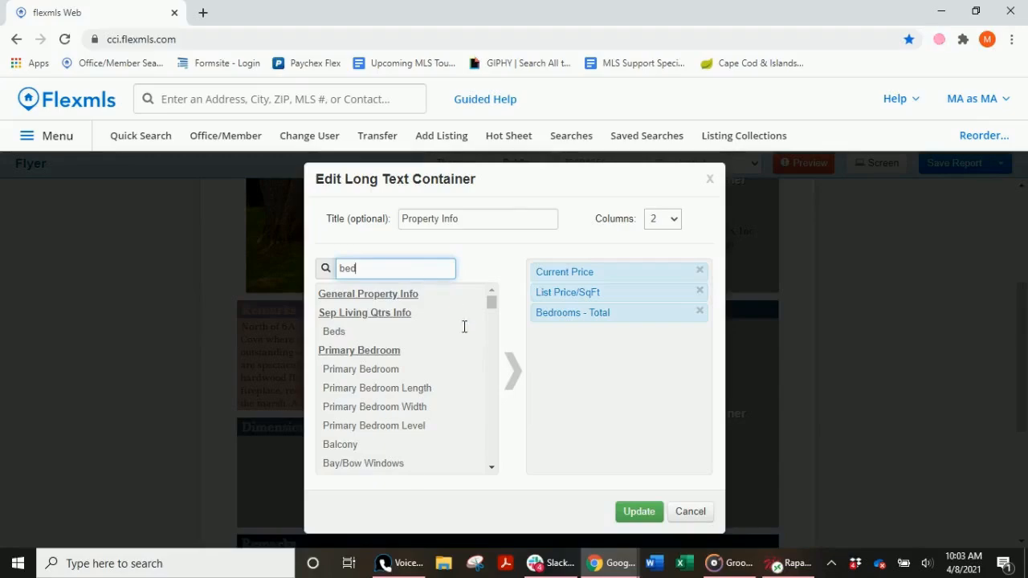
Search for "bath", add the general Baths - Full, Baths - Half and Baths - Total fields, and move Baths - Total above Baths - Full.
key("BackSpace")
key("BackSpace")
type("ath")
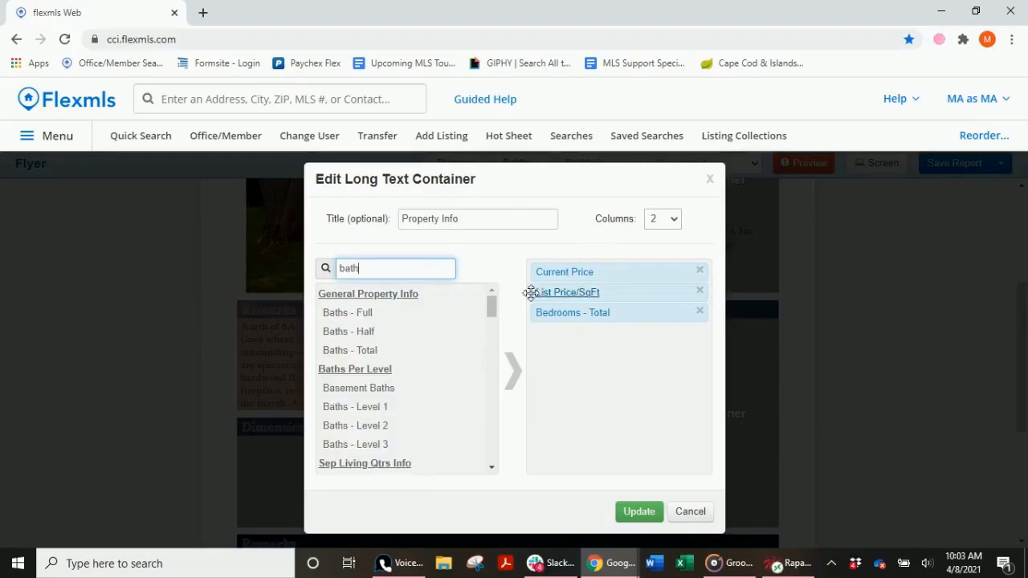
left_click(374, 313)
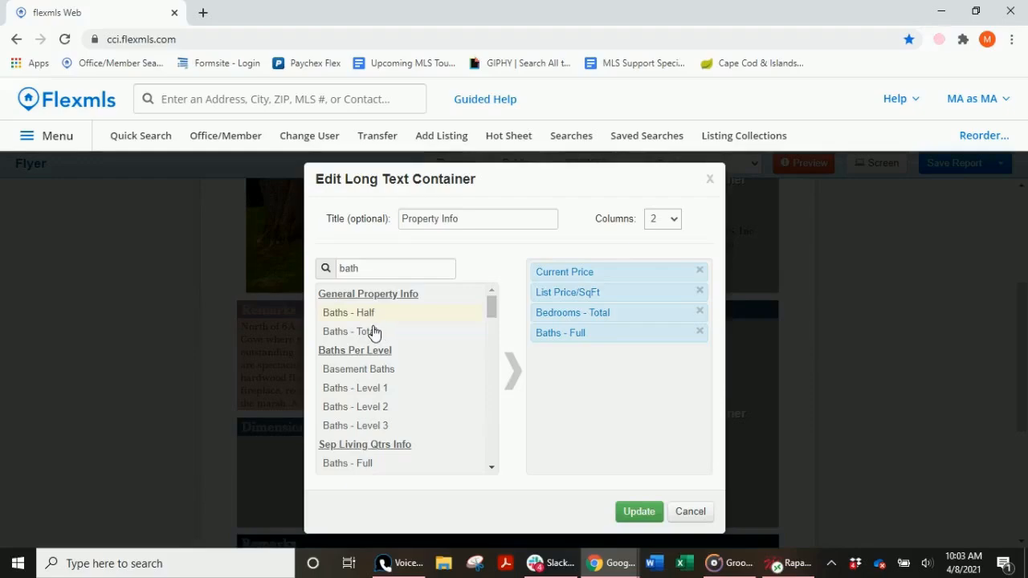
left_click(374, 326)
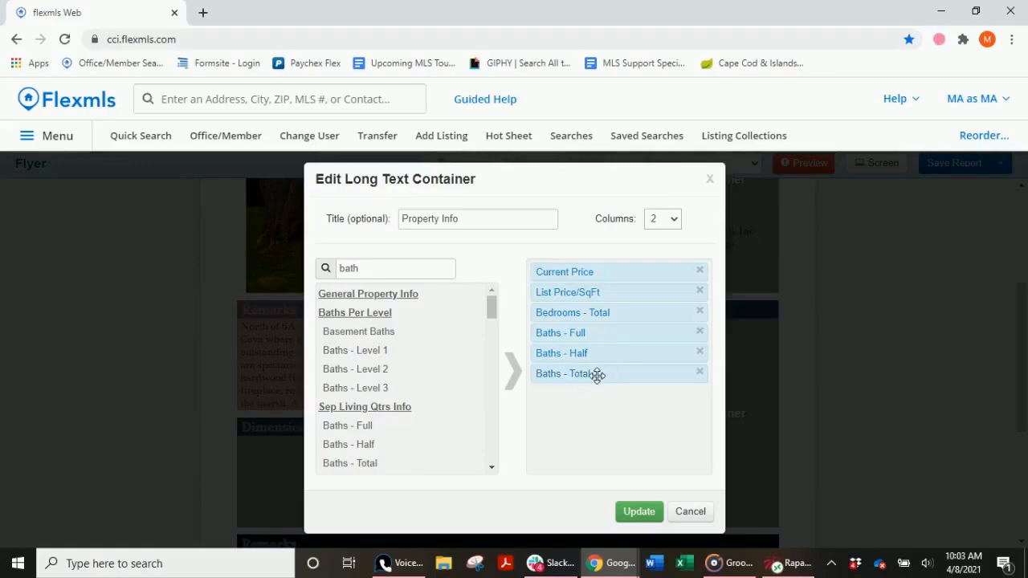
left_click_drag(597, 374, 584, 336)
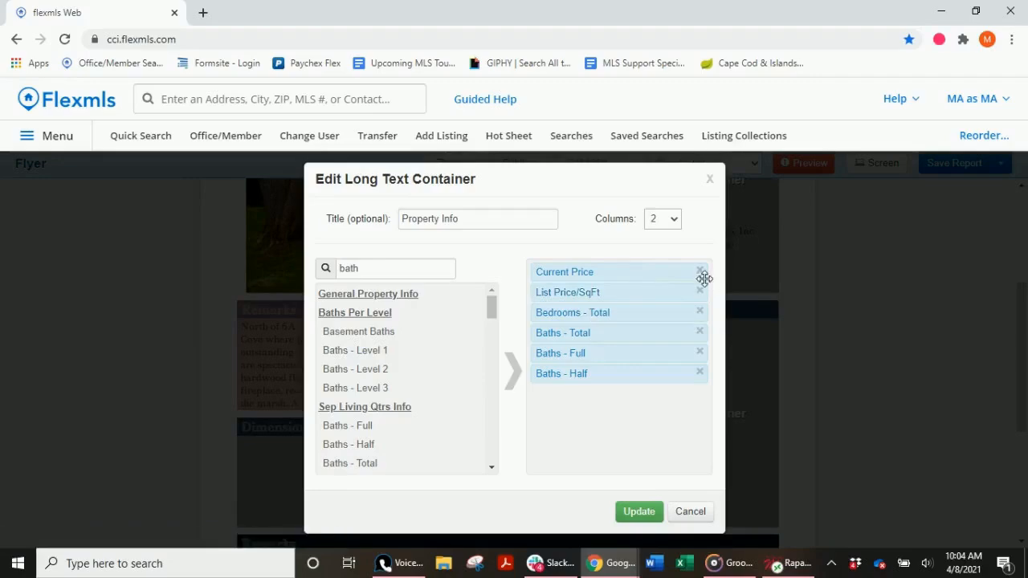
Remove the List Price/SqFt field from the Property Info container.
left_click(585, 292)
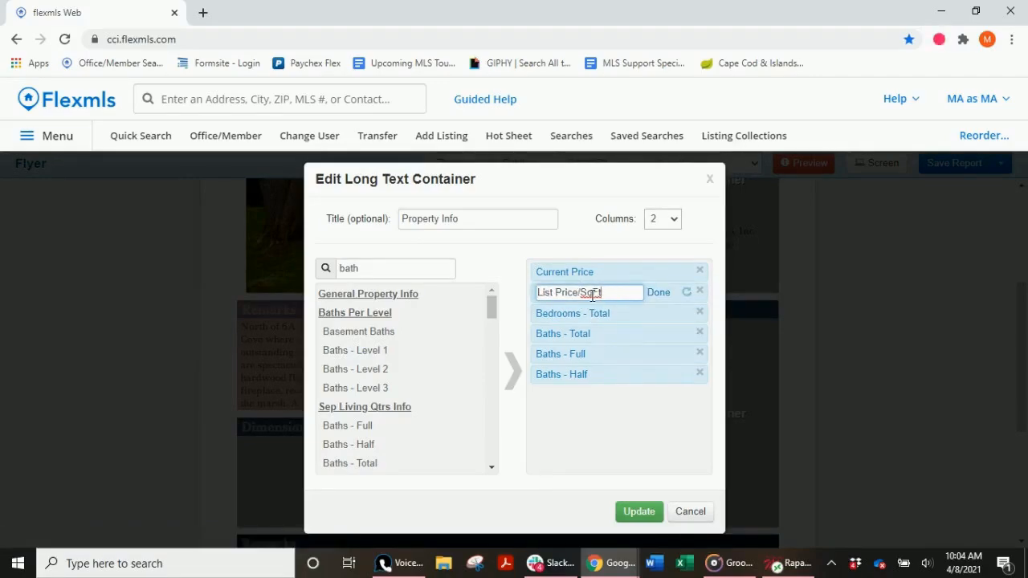
left_click_drag(592, 295, 703, 299)
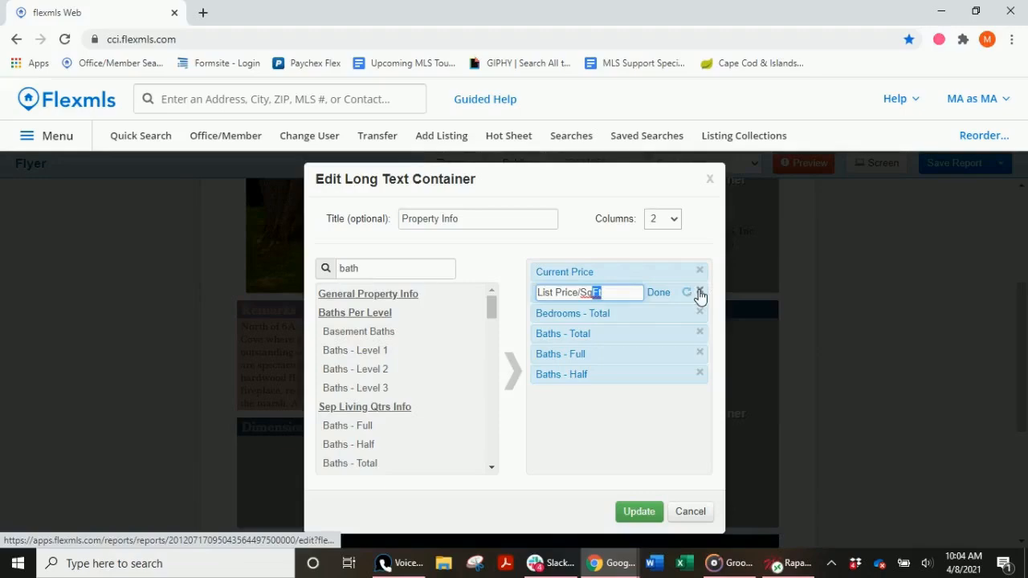
left_click(700, 293)
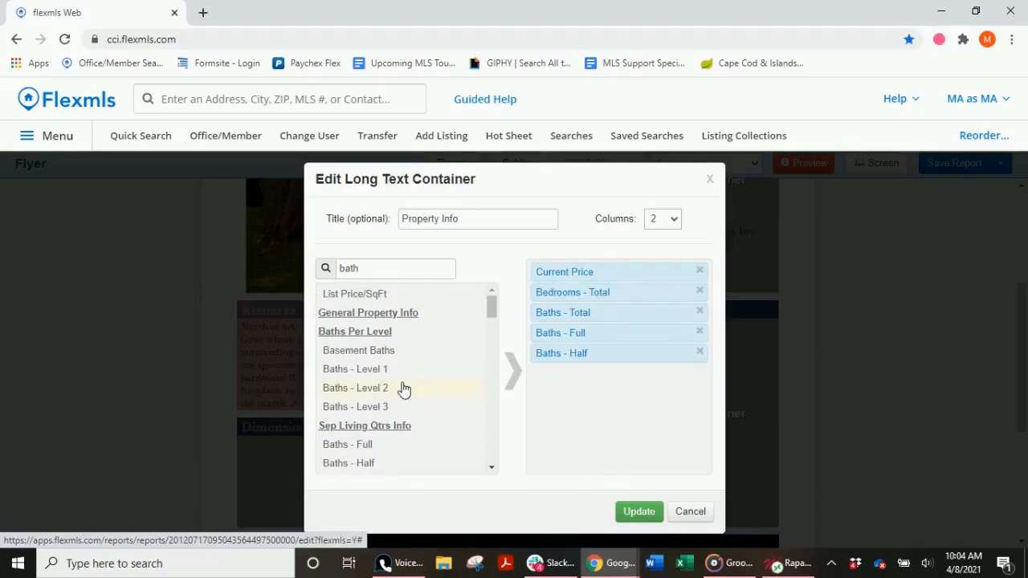
Clear the field search and add CDOM and DOM from the Contract Info group to the container.
scroll(402, 390, "down", 1)
scroll(379, 294, "up", 1)
left_click_drag(378, 267, 319, 281)
key("BackSpace")
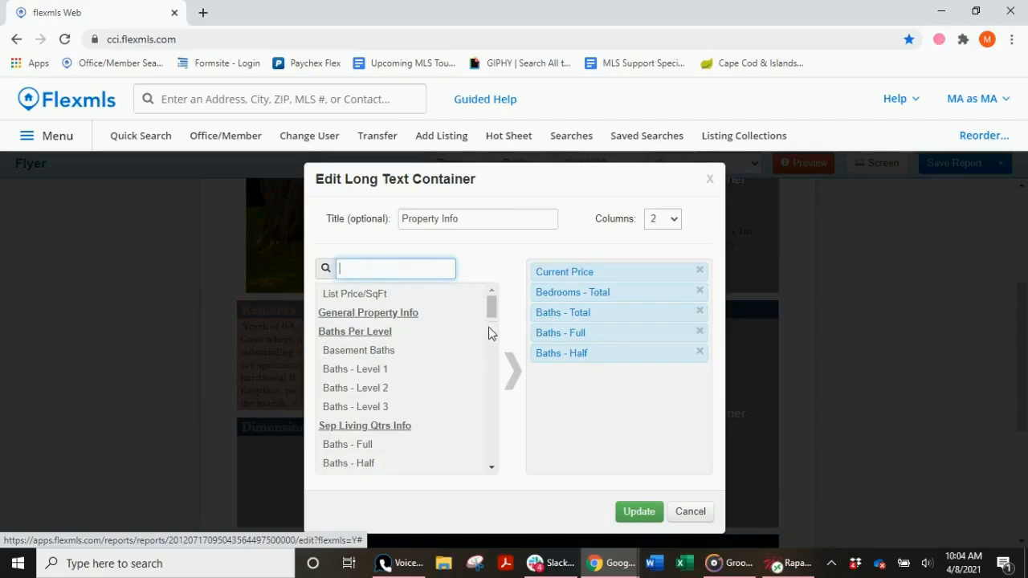
scroll(490, 309, "up", 3)
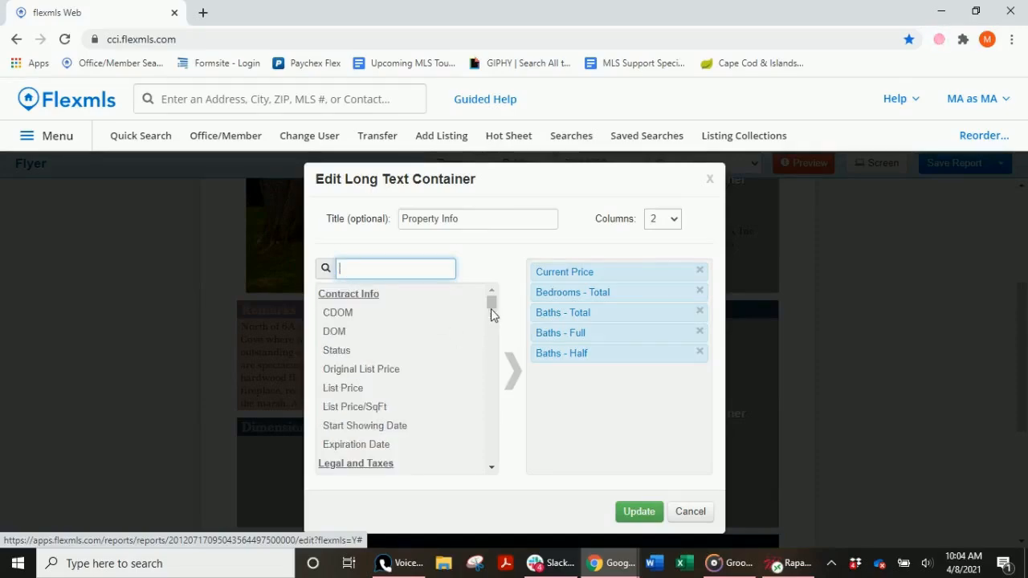
left_click(352, 332)
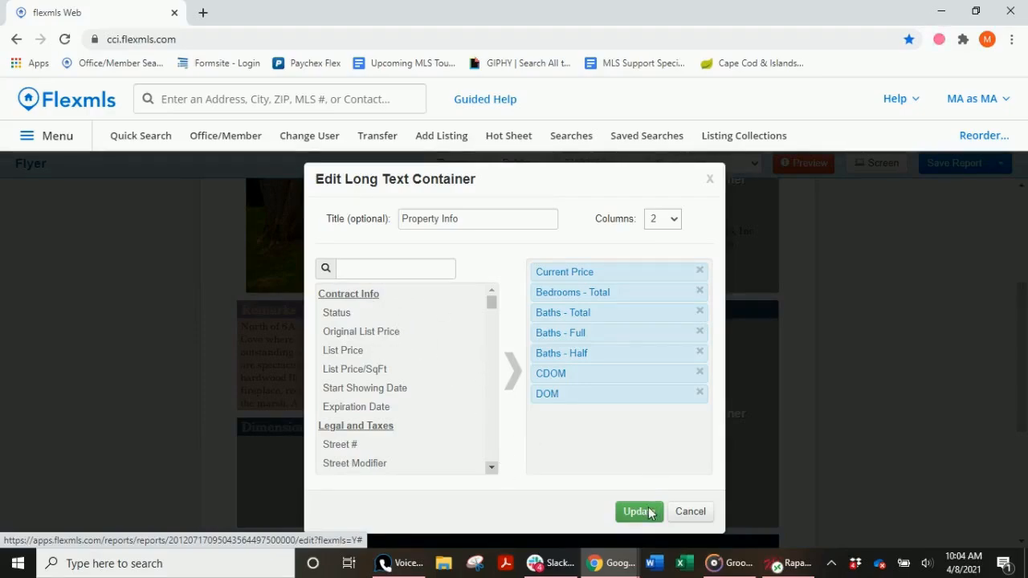
Add Underground Fuel Tank and Lead Base Paint to Property Info and update it, leaving the Details container unedited.
scroll(378, 402, "down", 5)
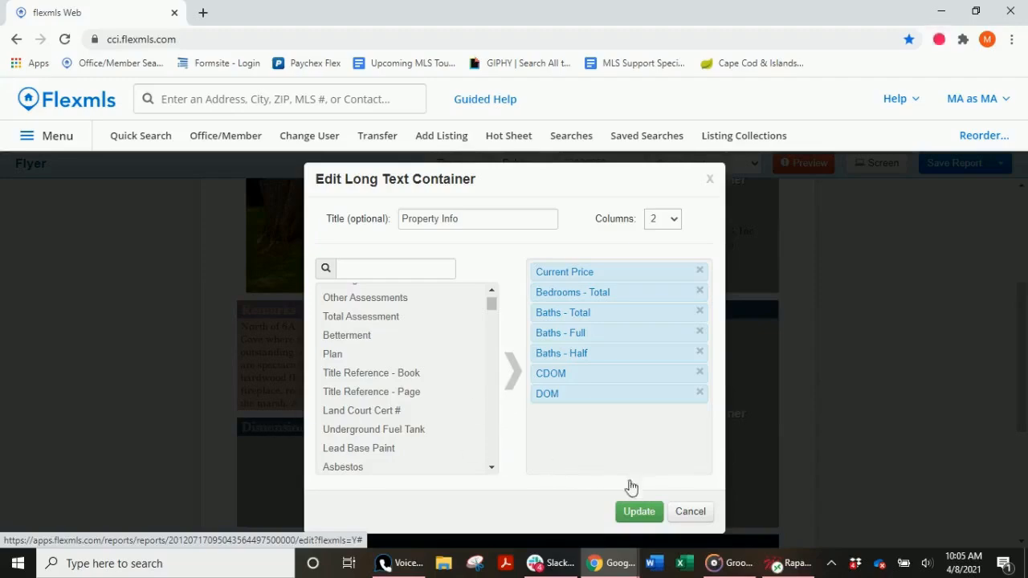
left_click(634, 515)
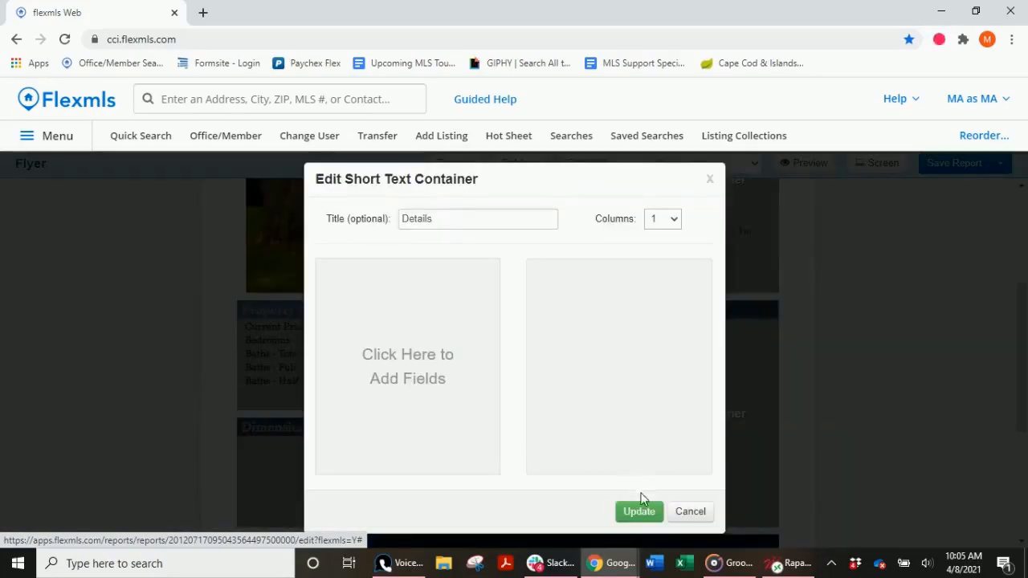
left_click(690, 512)
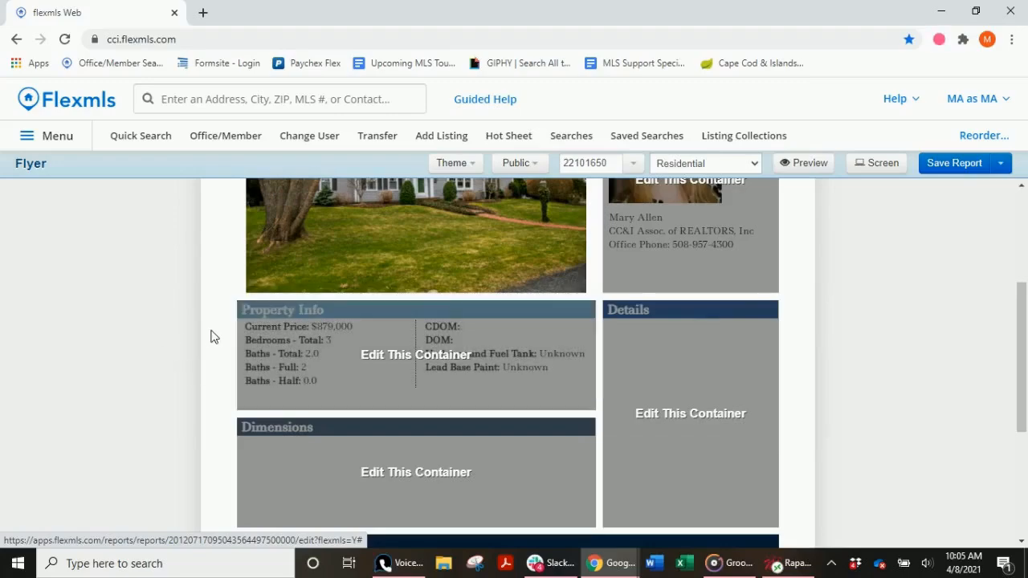
Preview the flyer and examine how the Property Info, Details, Dimensions and Remarks containers are laid out.
scroll(211, 338, "down", 3)
scroll(211, 338, "up", 3)
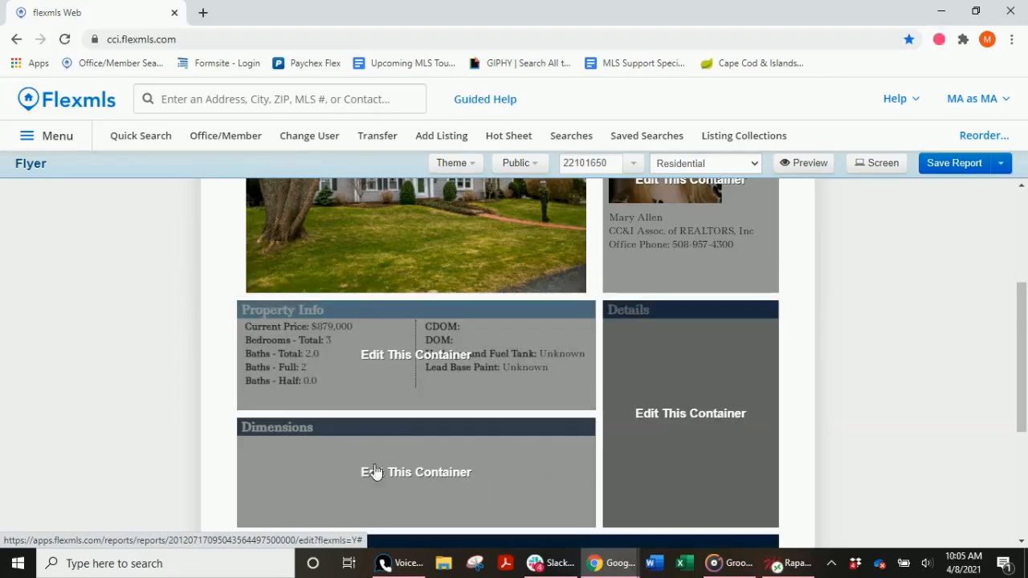
scroll(213, 379, "up", 3)
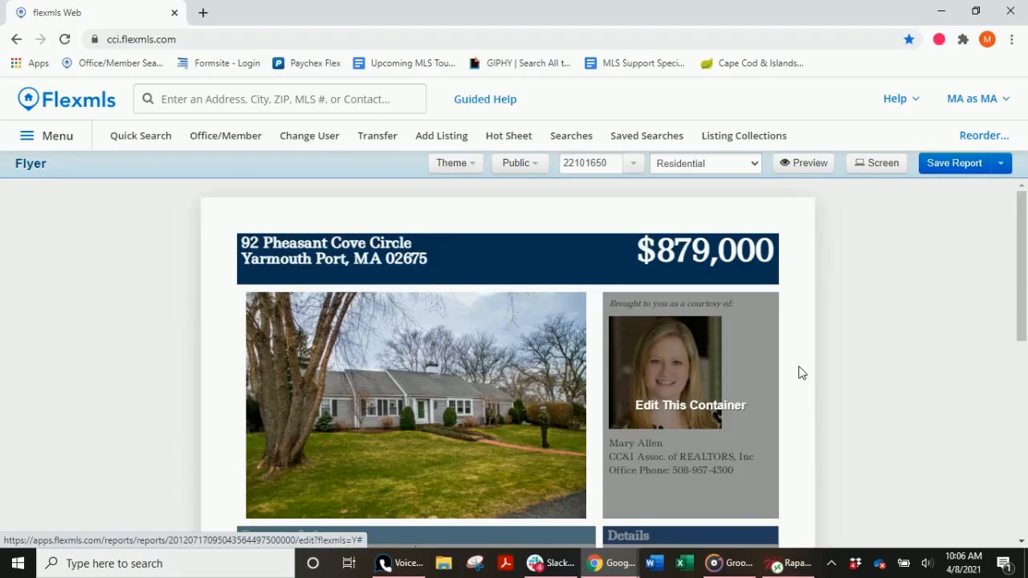
scroll(800, 394, "down", 1)
scroll(806, 418, "up", 1)
scroll(809, 432, "down", 3)
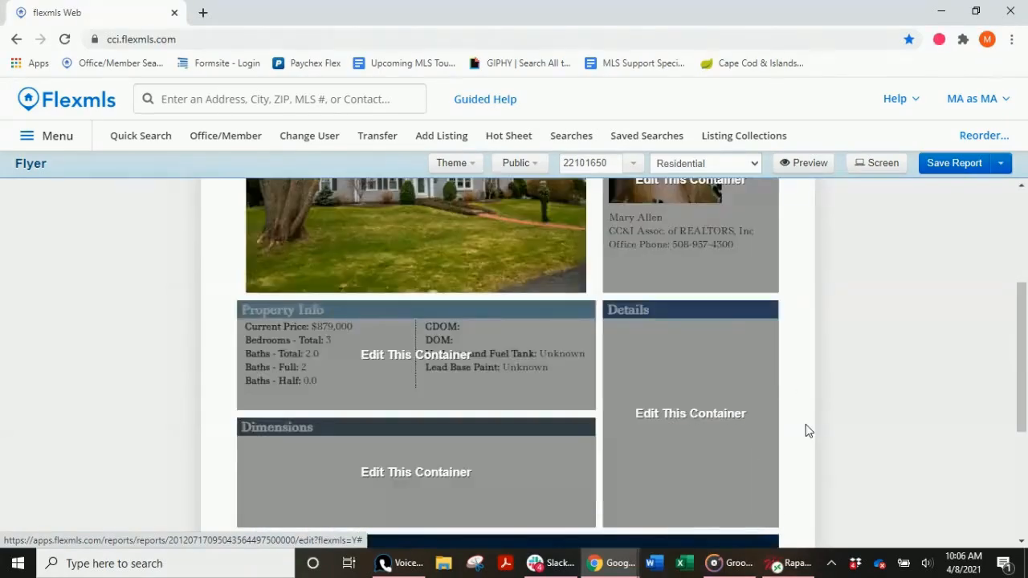
scroll(810, 425, "up", 3)
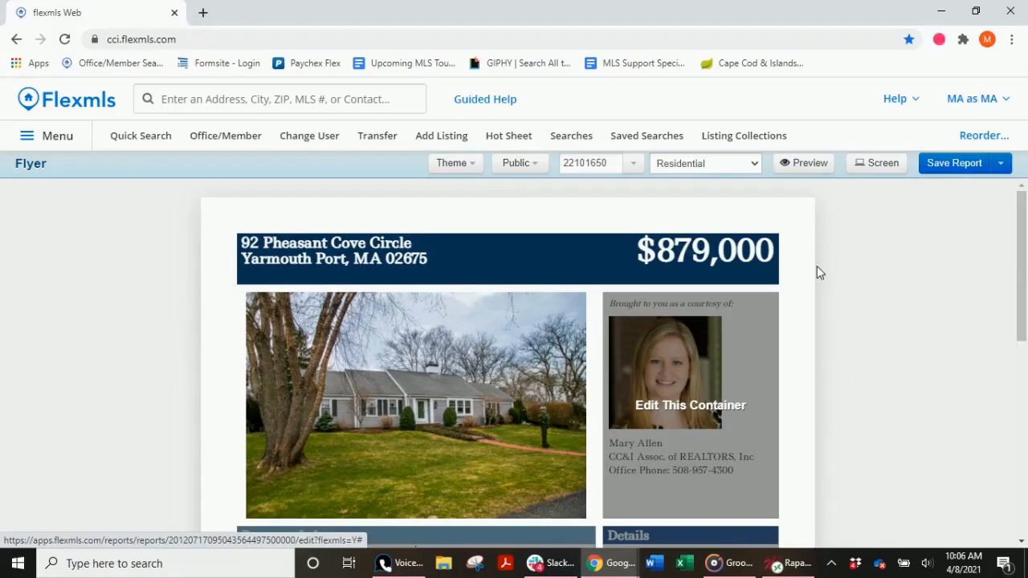
left_click(810, 164)
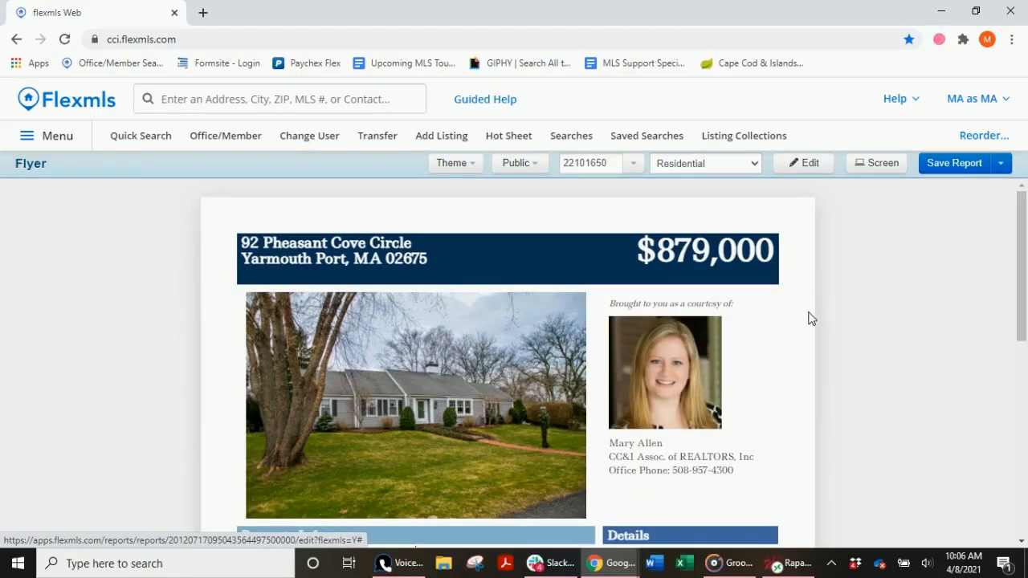
scroll(810, 319, "down", 3)
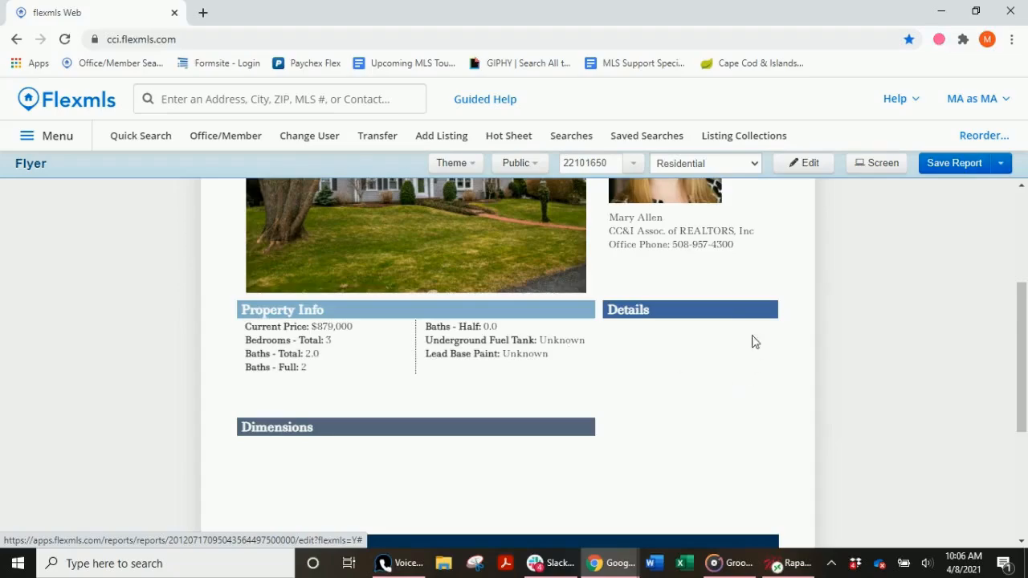
scroll(691, 394, "down", 2)
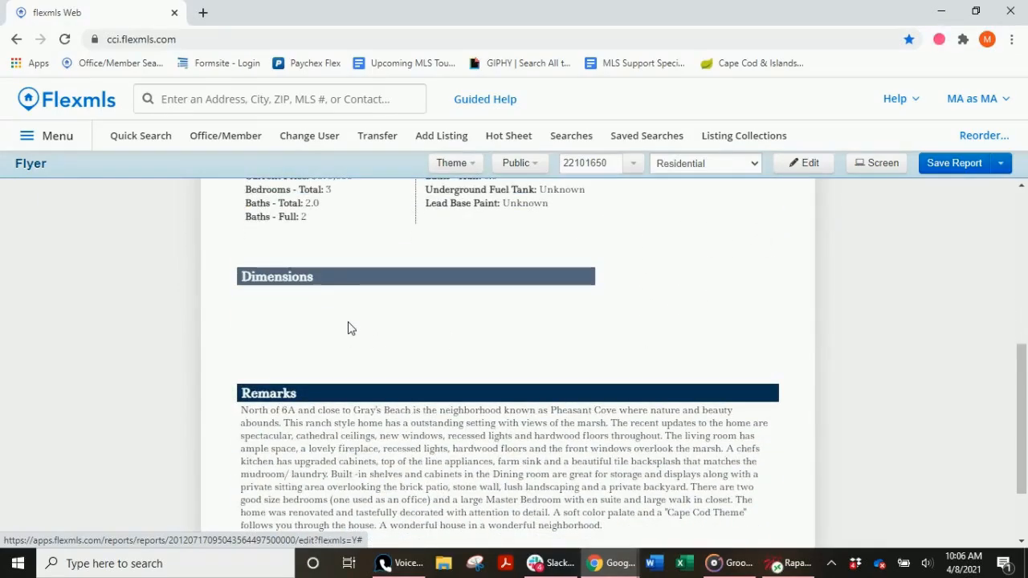
scroll(656, 377, "up", 2)
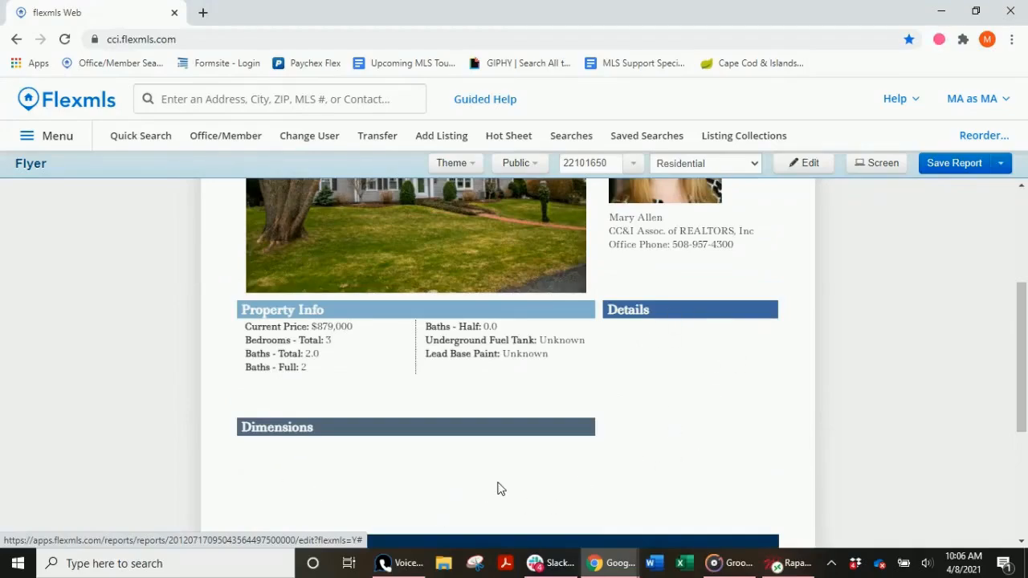
Reopen the flyer for editing in its screen layout and look over the containers from header to Remarks.
scroll(744, 362, "up", 3)
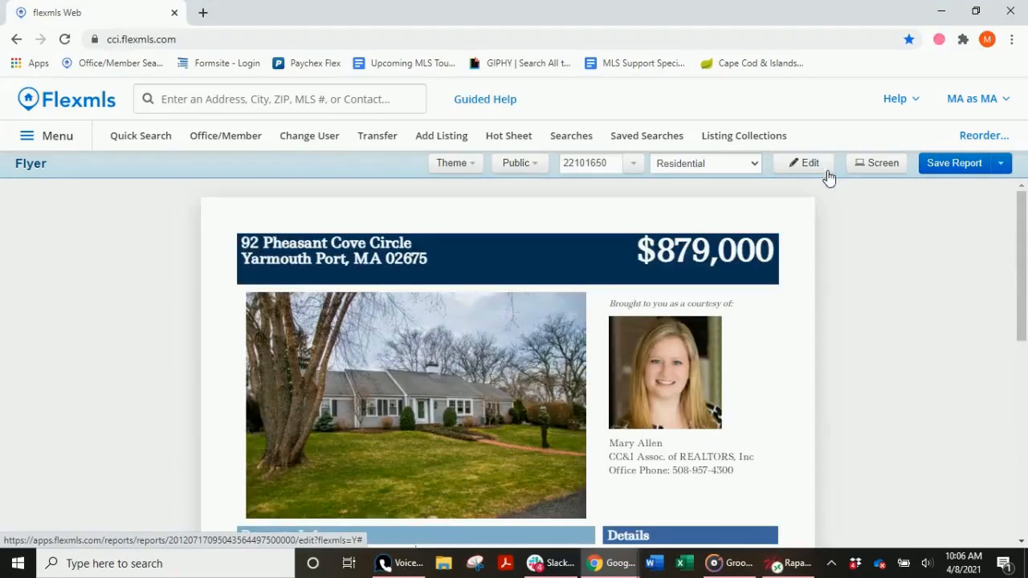
left_click(813, 164)
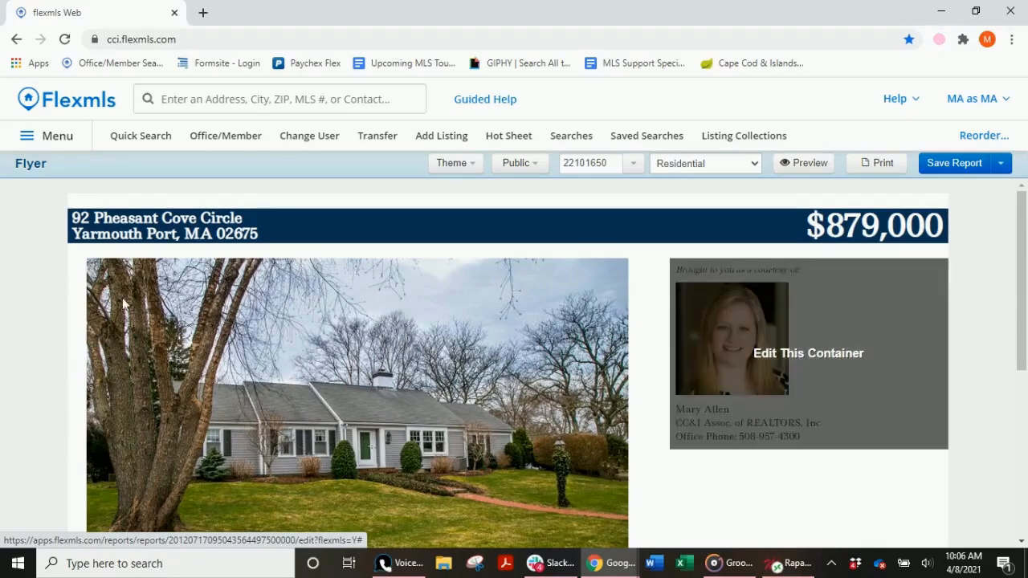
scroll(630, 345, "down", 4)
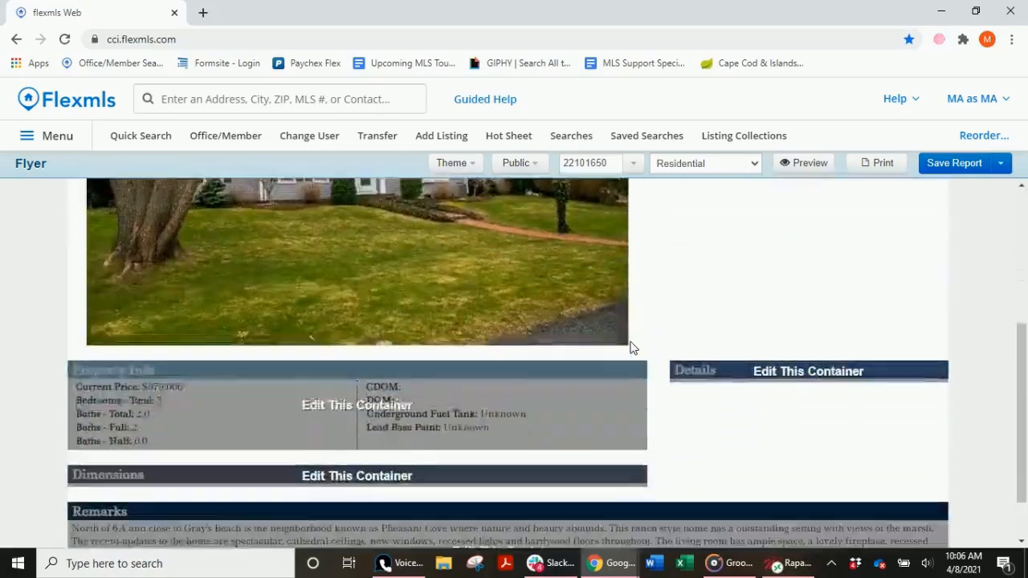
scroll(681, 341, "up", 5)
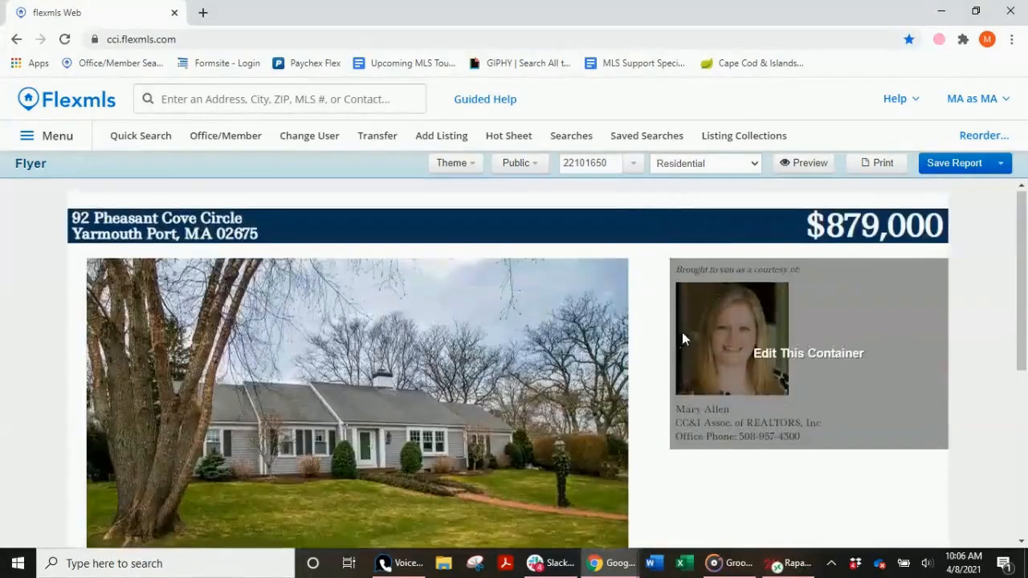
Preview the flyer's screen layout and examine the header, photo, Property Info, Dimensions and Remarks areas.
left_click(806, 163)
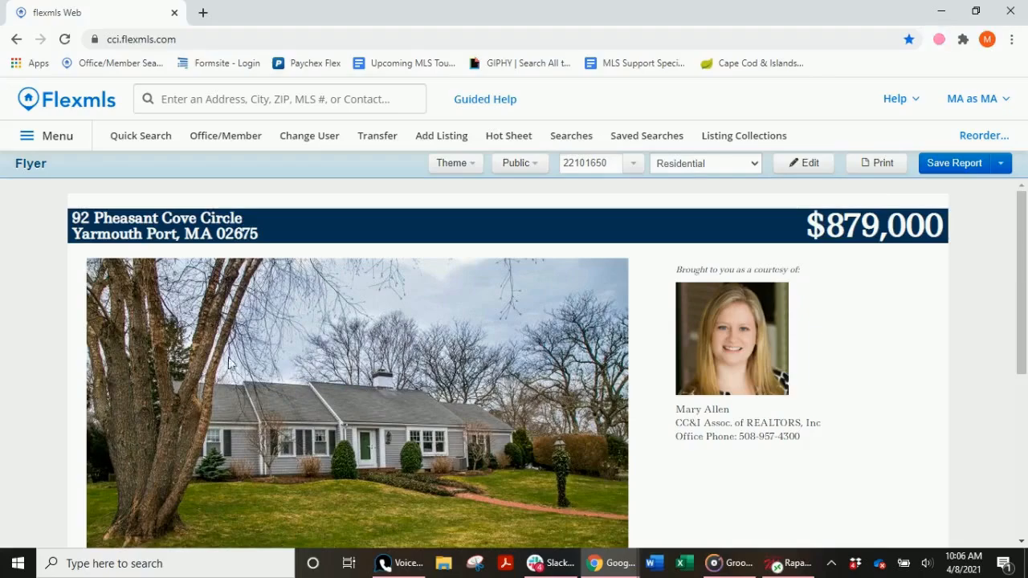
scroll(94, 337, "down", 5)
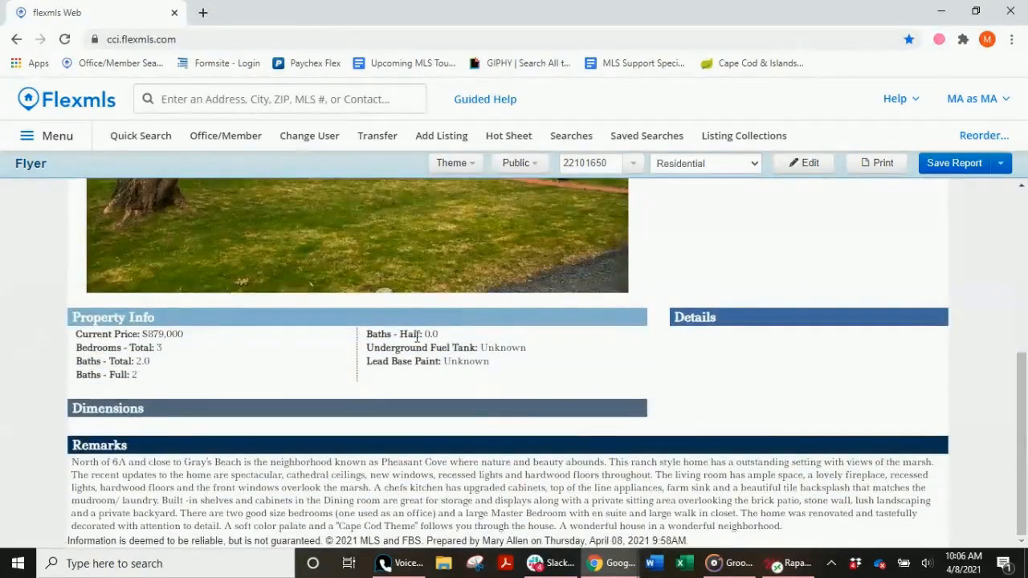
scroll(847, 244, "up", 5)
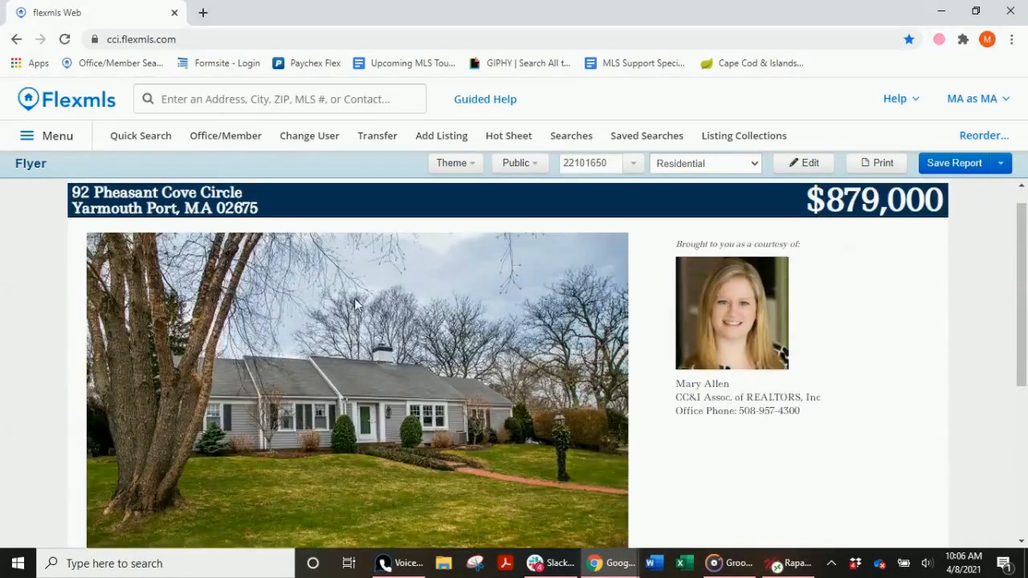
scroll(578, 298, "down", 4)
scroll(759, 205, "up", 3)
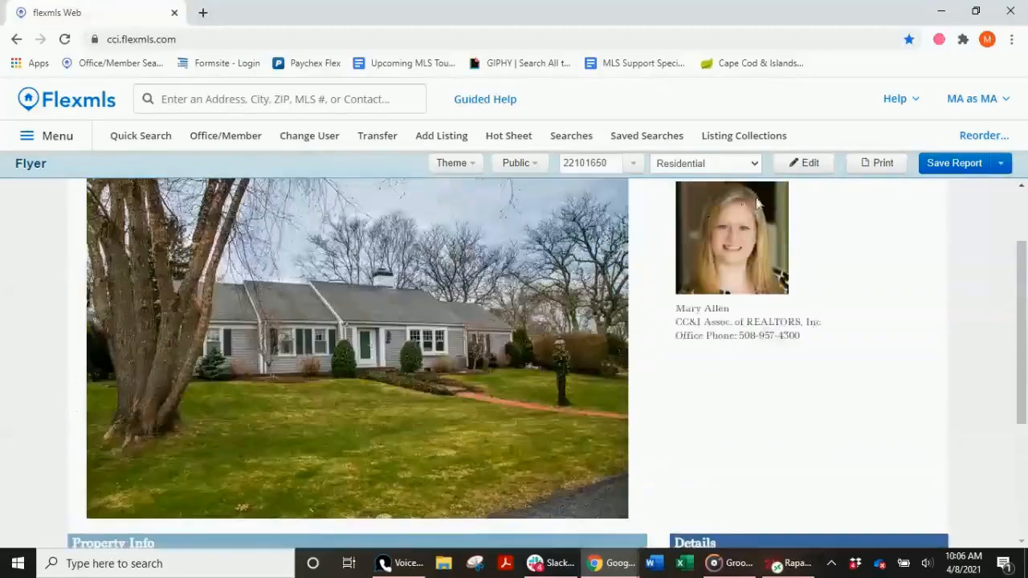
scroll(760, 204, "up", 2)
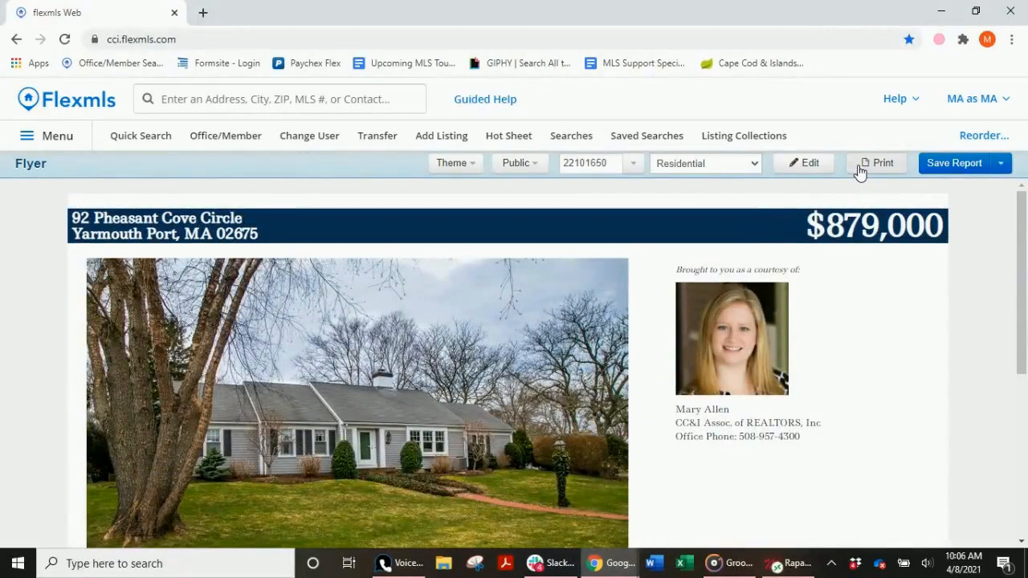
Switch the flyer preview to the print layout and examine how the containers are arranged on the page.
left_click(860, 169)
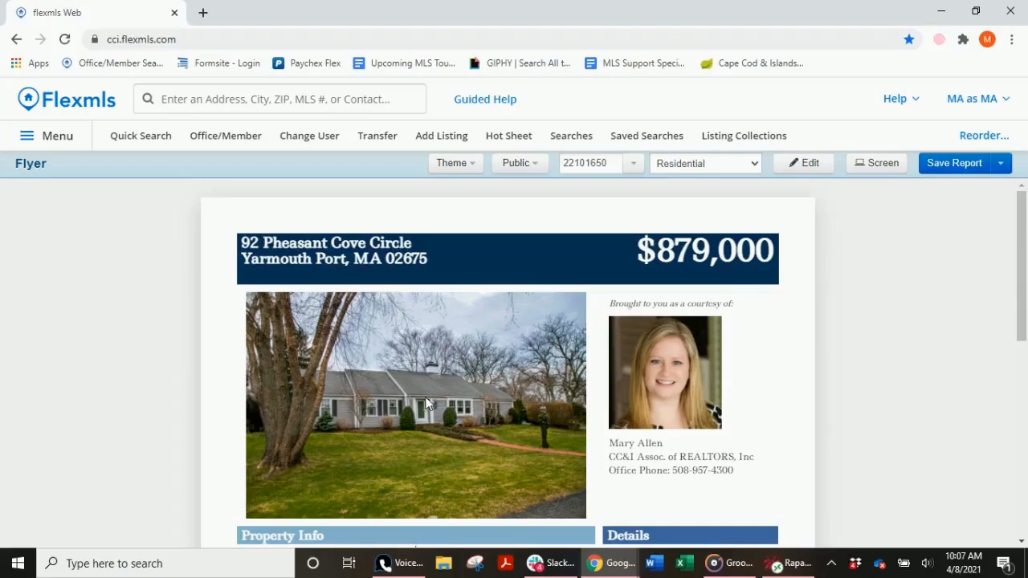
scroll(672, 277, "down", 5)
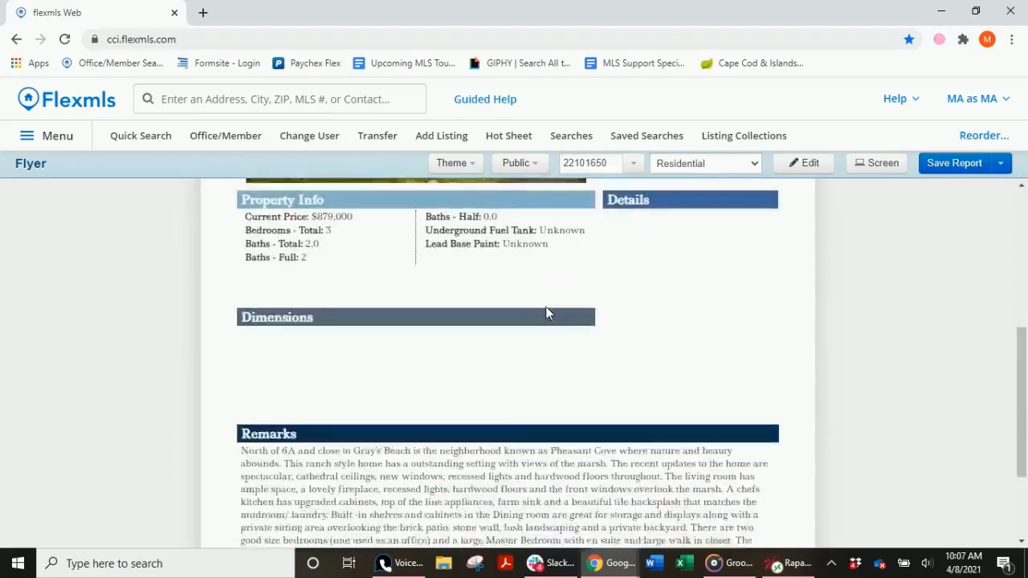
scroll(546, 310, "up", 5)
scroll(565, 356, "down", 5)
scroll(565, 356, "up", 5)
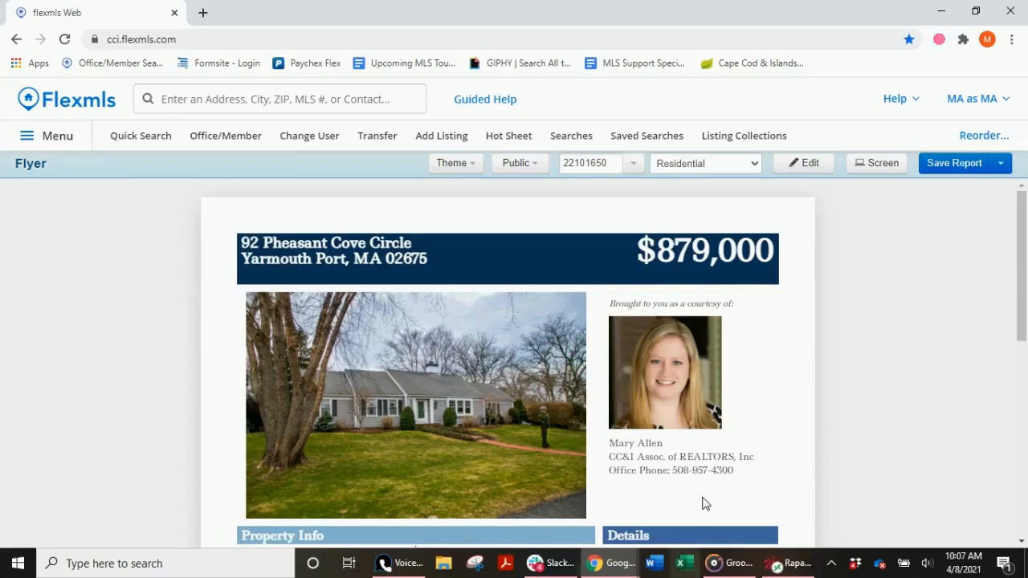
Save the report under the name Custom Test Flyer.
scroll(673, 384, "down", 3)
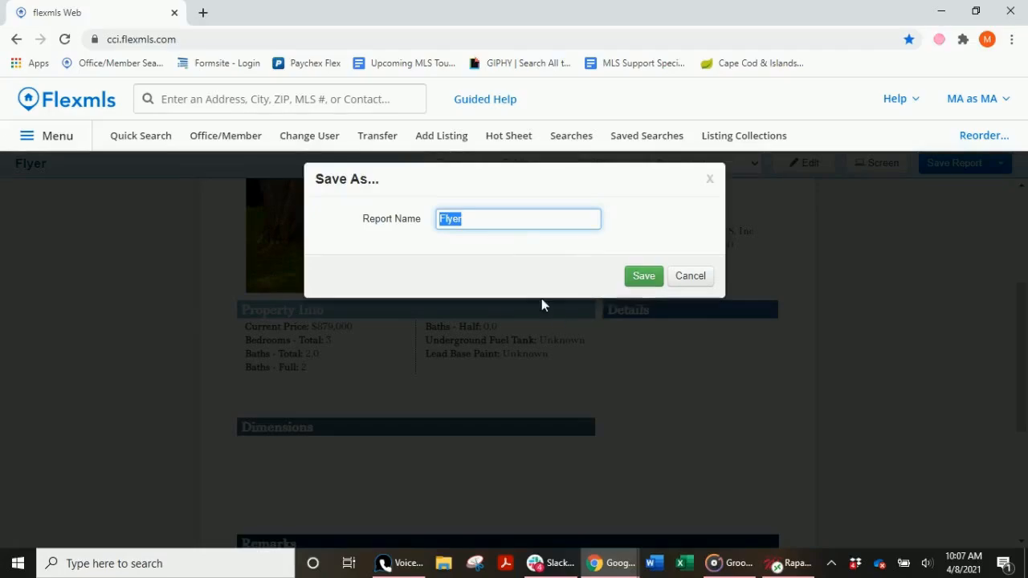
left_click(484, 215)
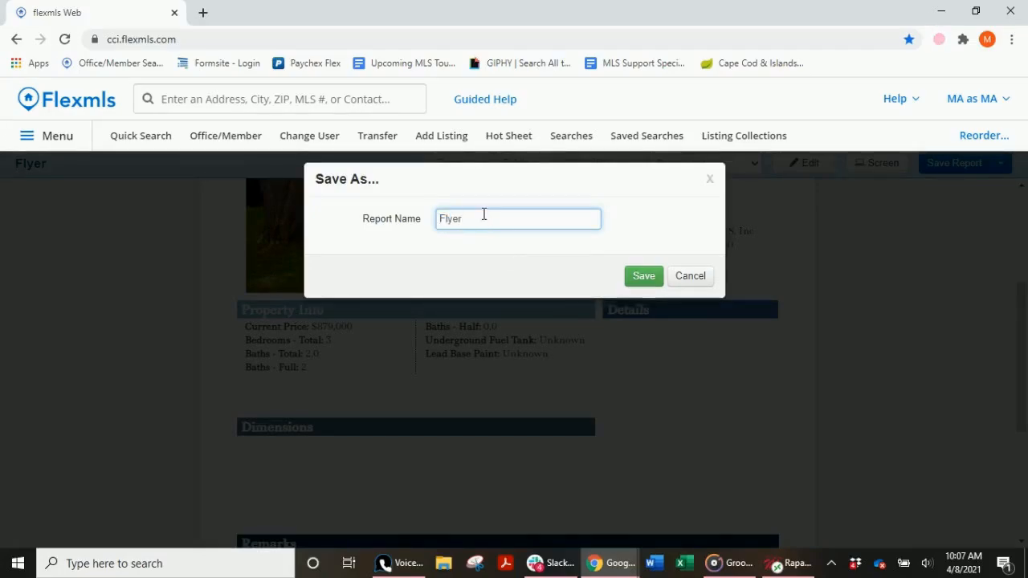
type("Custom Test")
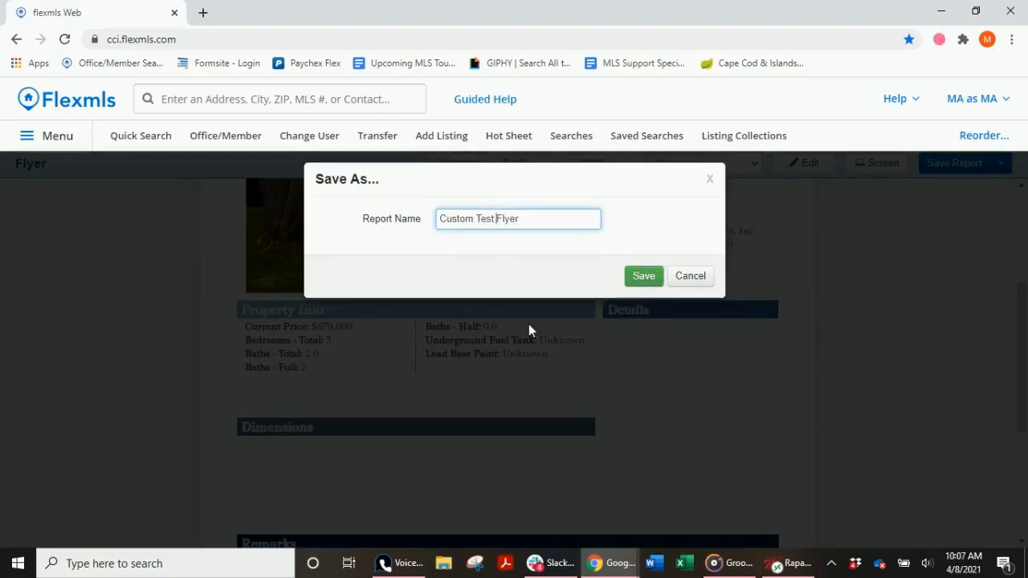
key("Return")
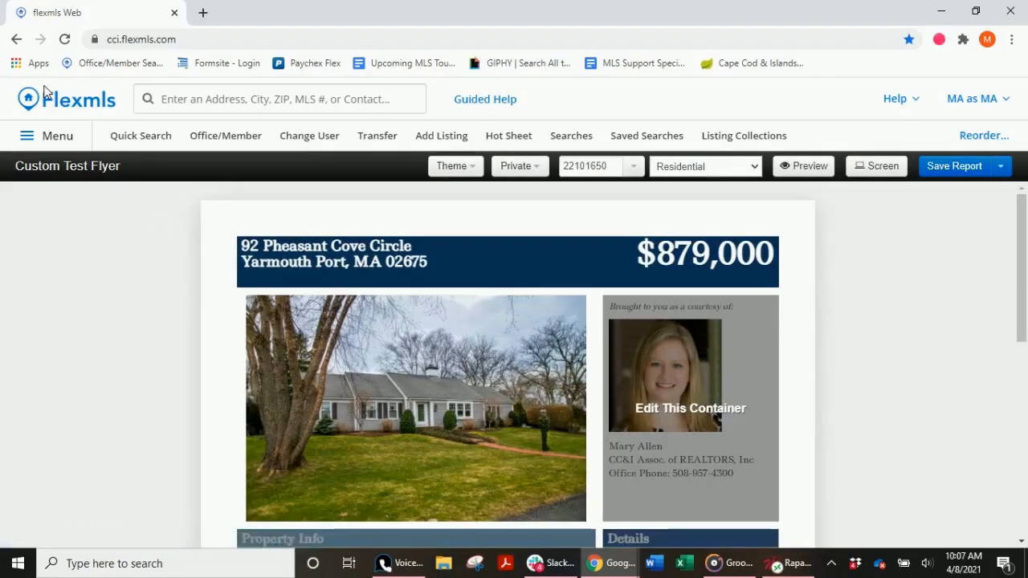
Run a residential quick search with a minimum current price of 1,000,000 and show the results in detail view.
left_click(62, 100)
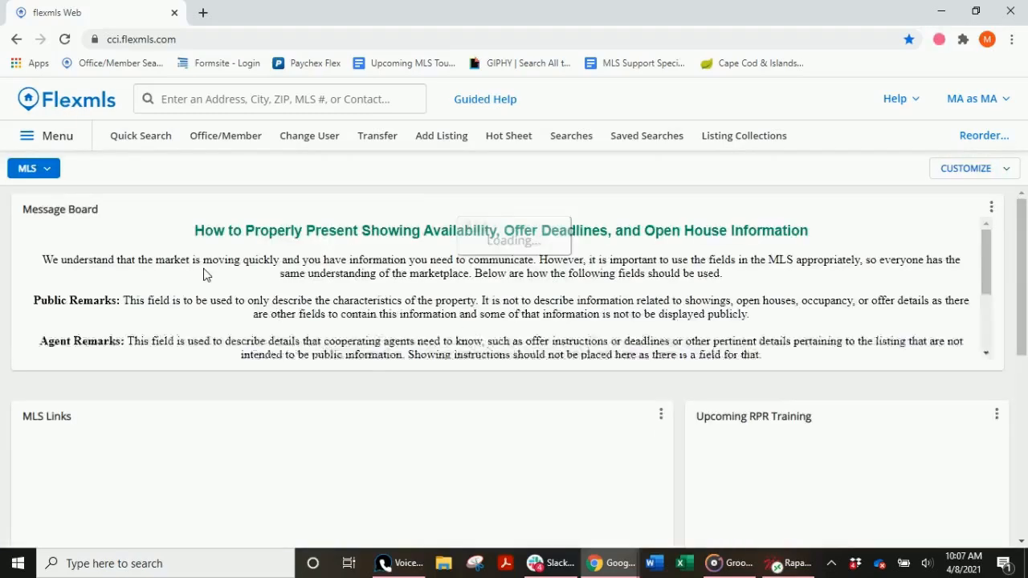
left_click(140, 137)
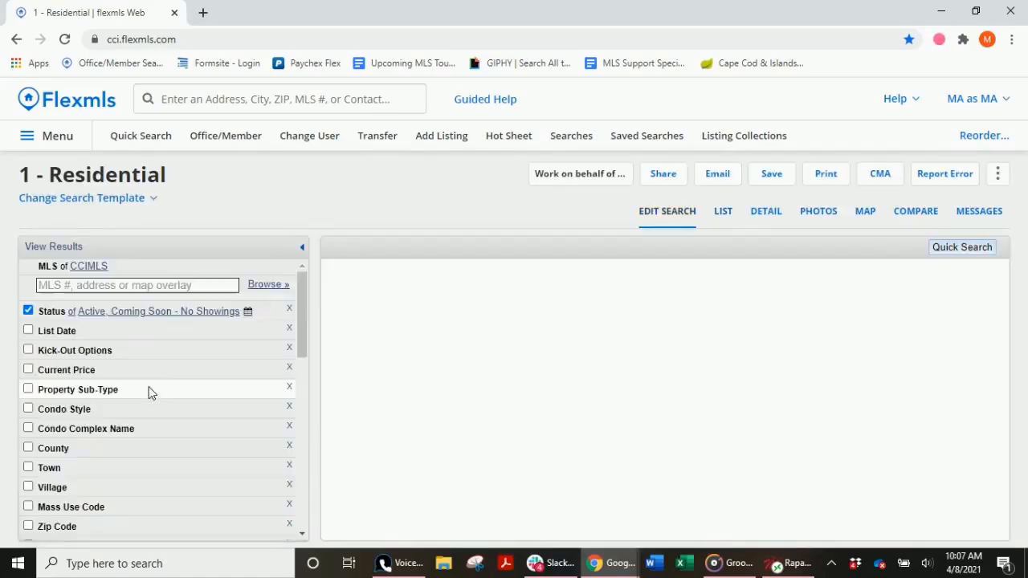
left_click(86, 373)
left_click(90, 387)
type("1000")
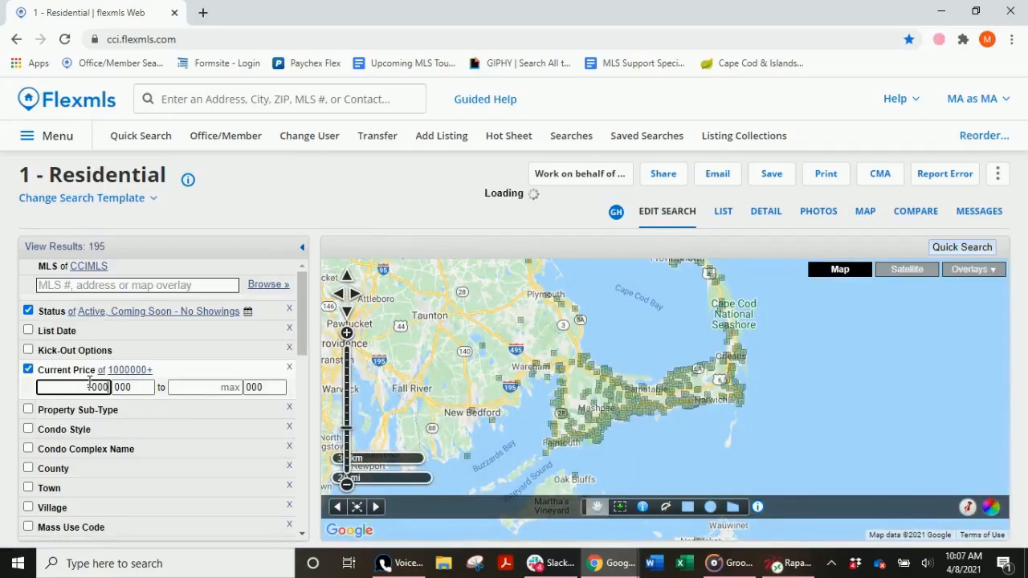
left_click(727, 217)
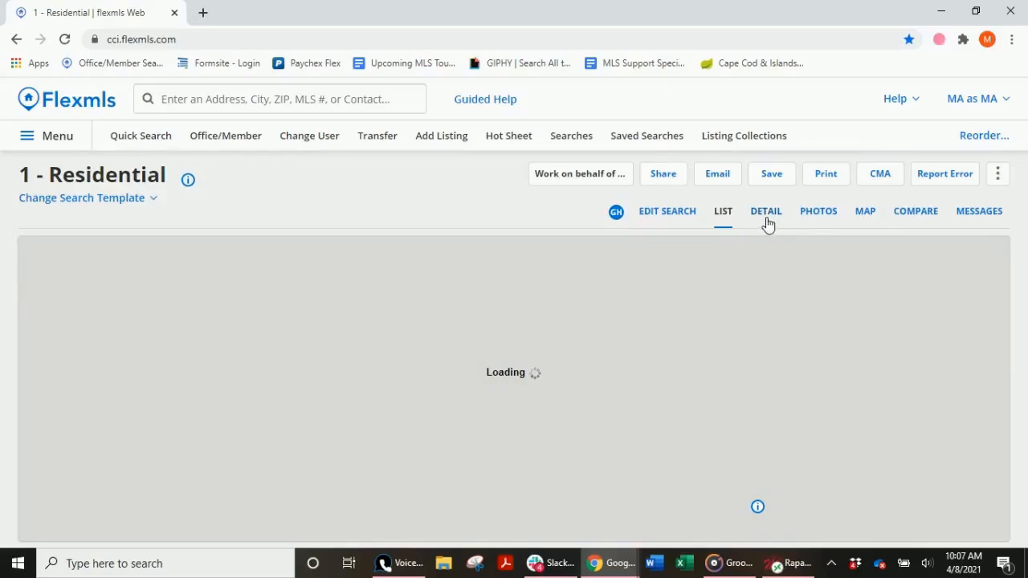
left_click(766, 219)
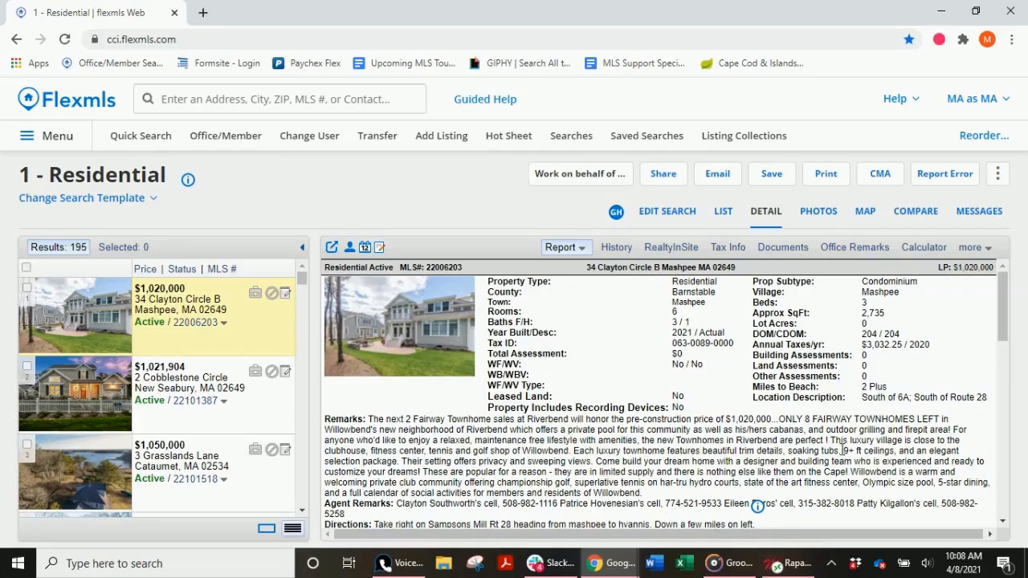
Display the first listing with the Custom Test Flyer report and examine its Property Info, Dimensions and Remarks sections.
left_click(582, 251)
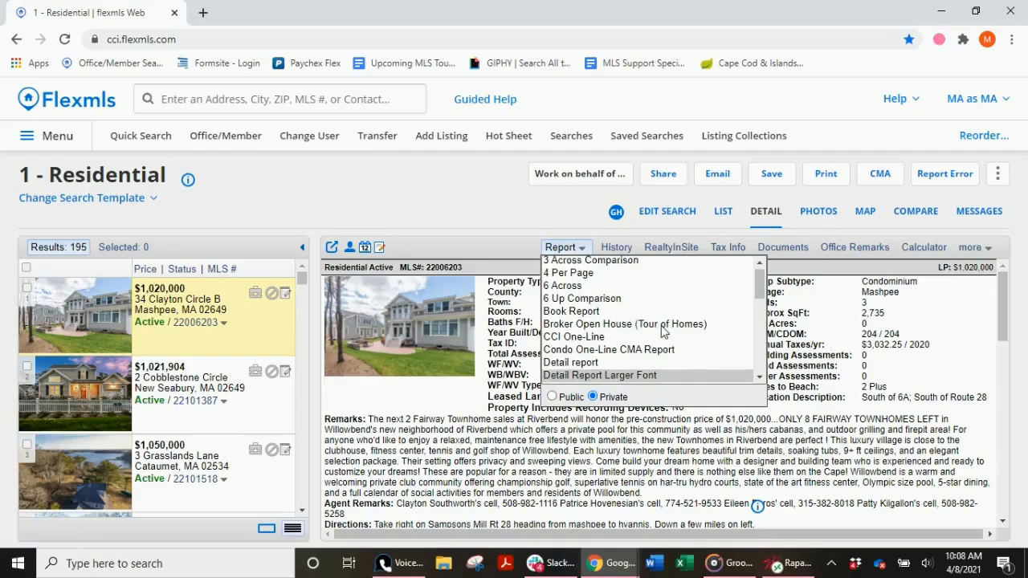
scroll(663, 332, "down", 5)
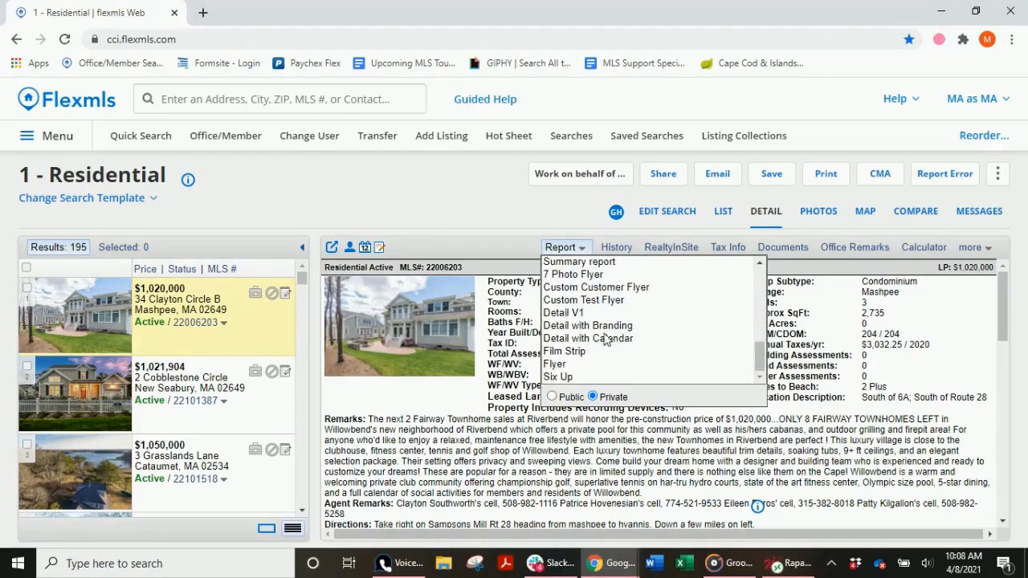
left_click(603, 301)
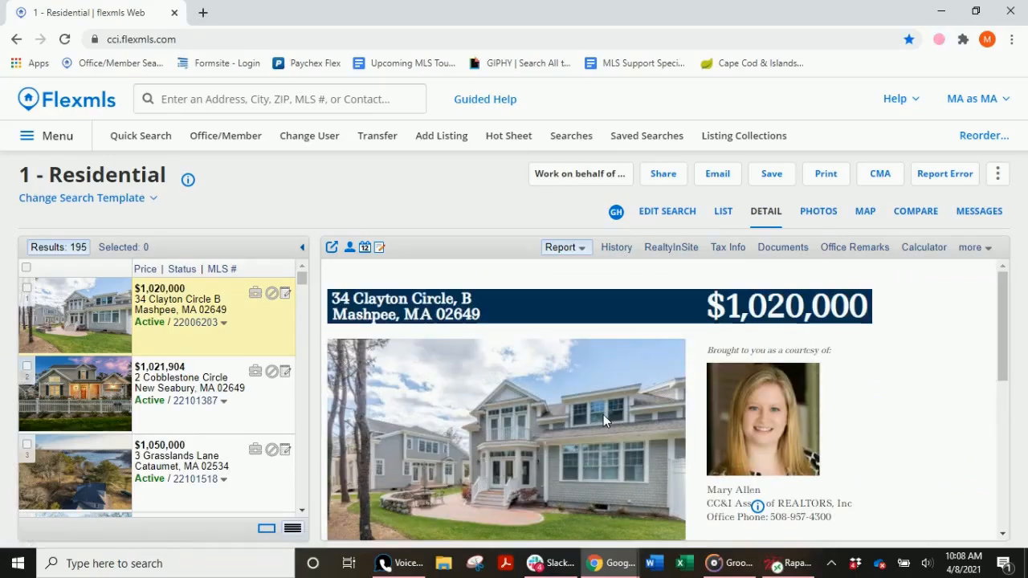
scroll(607, 402, "down", 4)
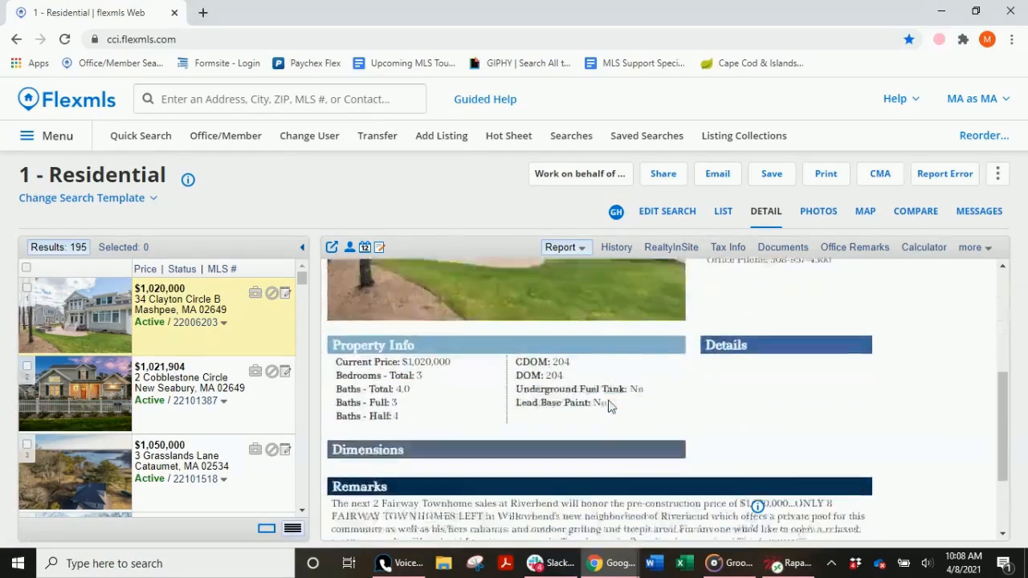
scroll(607, 407, "down", 2)
scroll(734, 423, "up", 6)
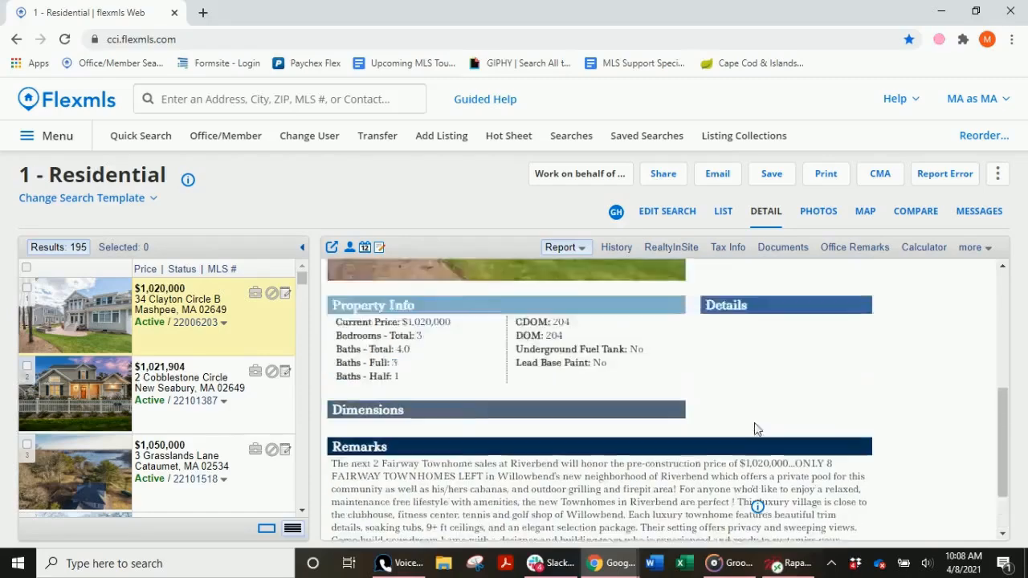
scroll(672, 399, "down", 2)
scroll(672, 401, "down", 2)
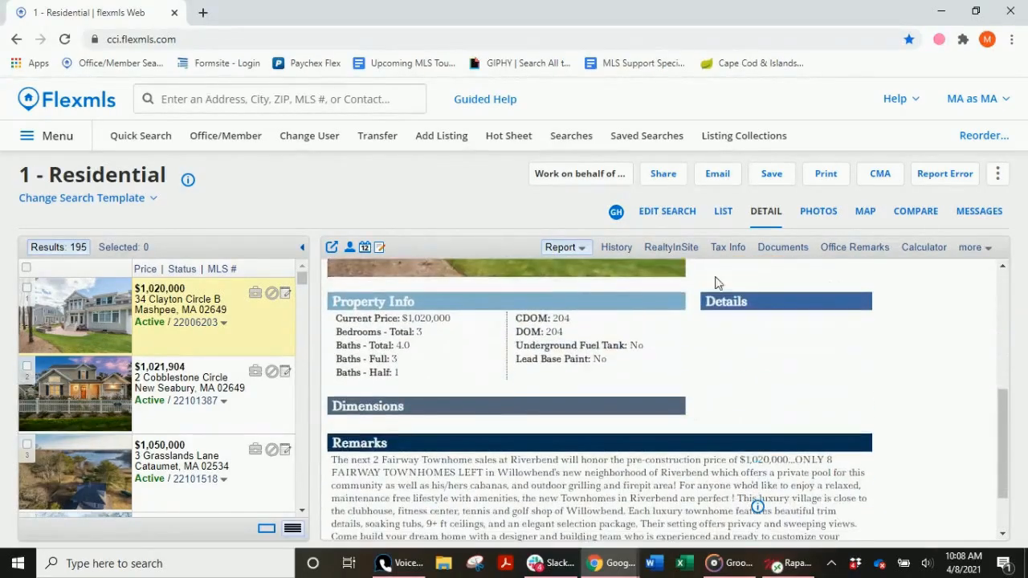
Switch the listing's report to Detail Report Larger Font and look through its full contents.
left_click(581, 248)
scroll(603, 329, "up", 2)
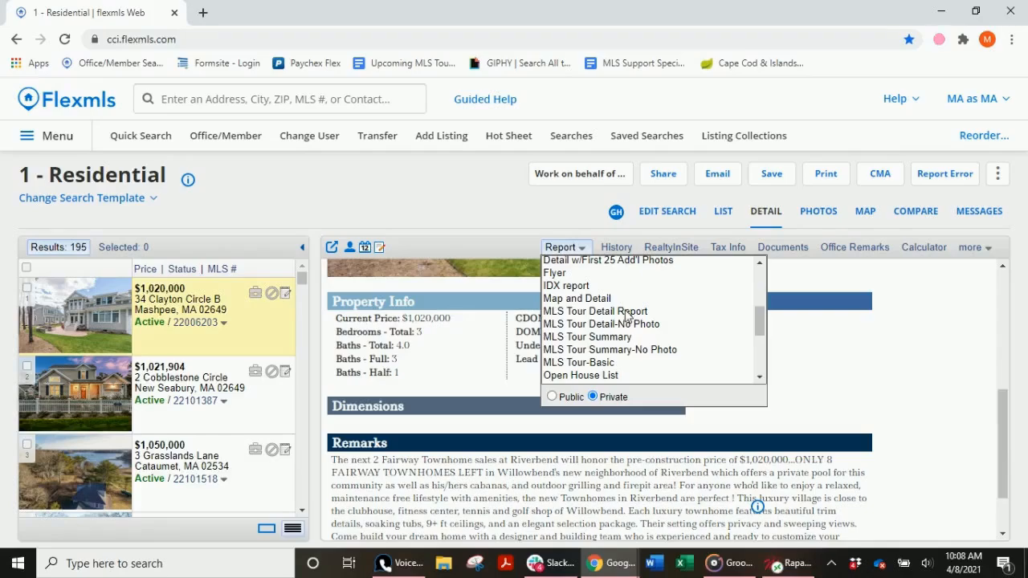
scroll(698, 321, "up", 2)
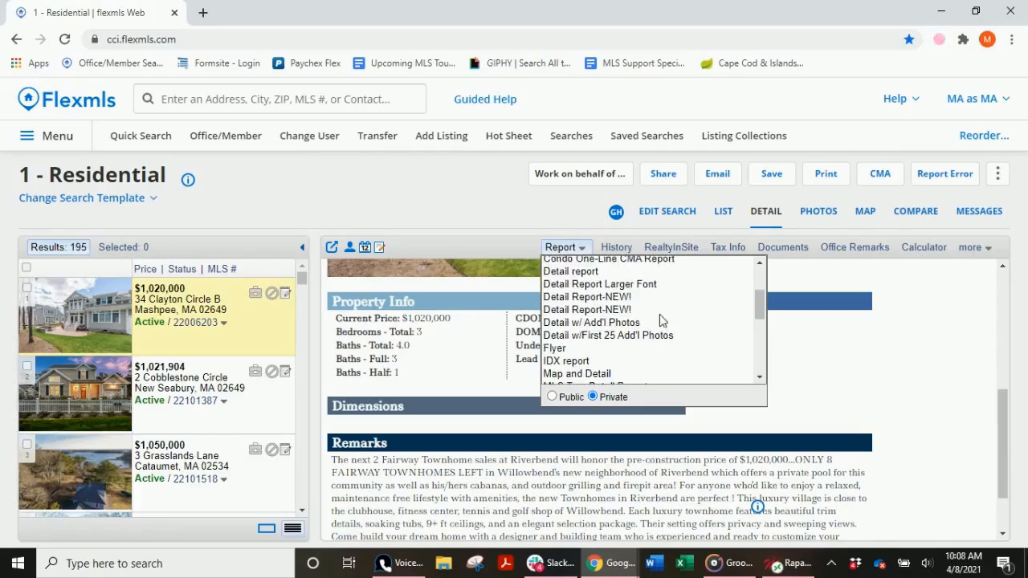
left_click(631, 285)
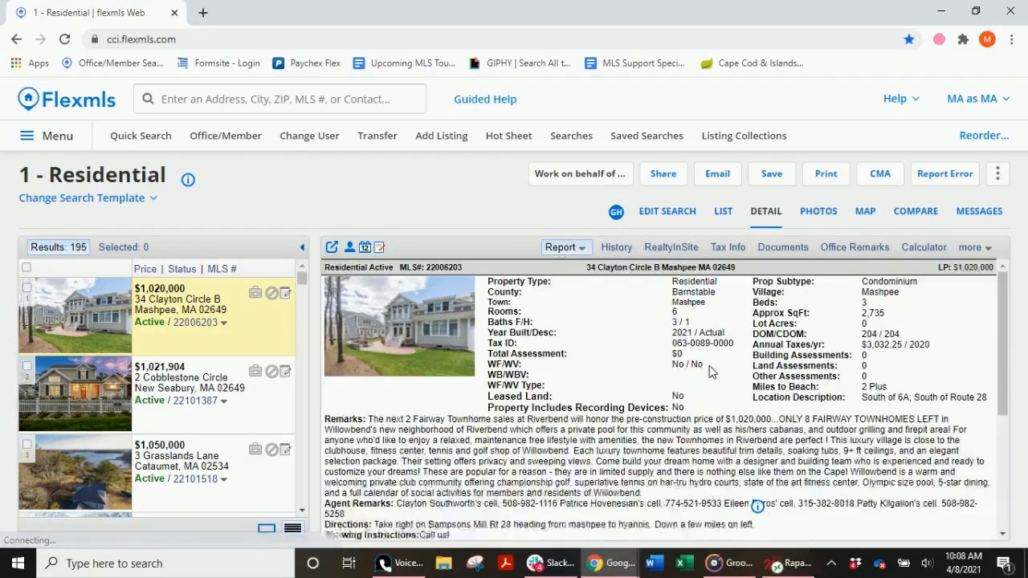
scroll(703, 362, "down", 10)
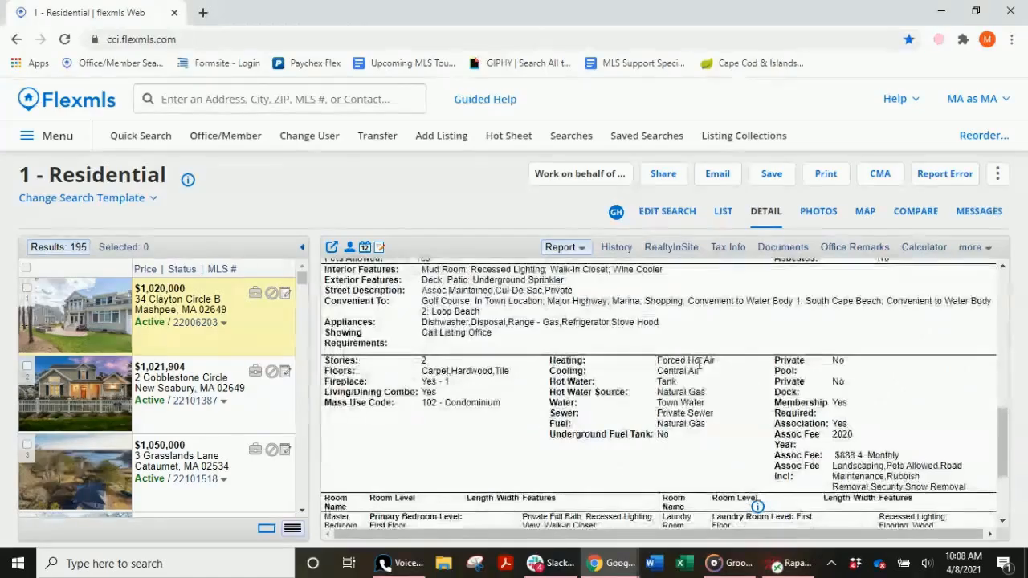
scroll(663, 433, "up", 6)
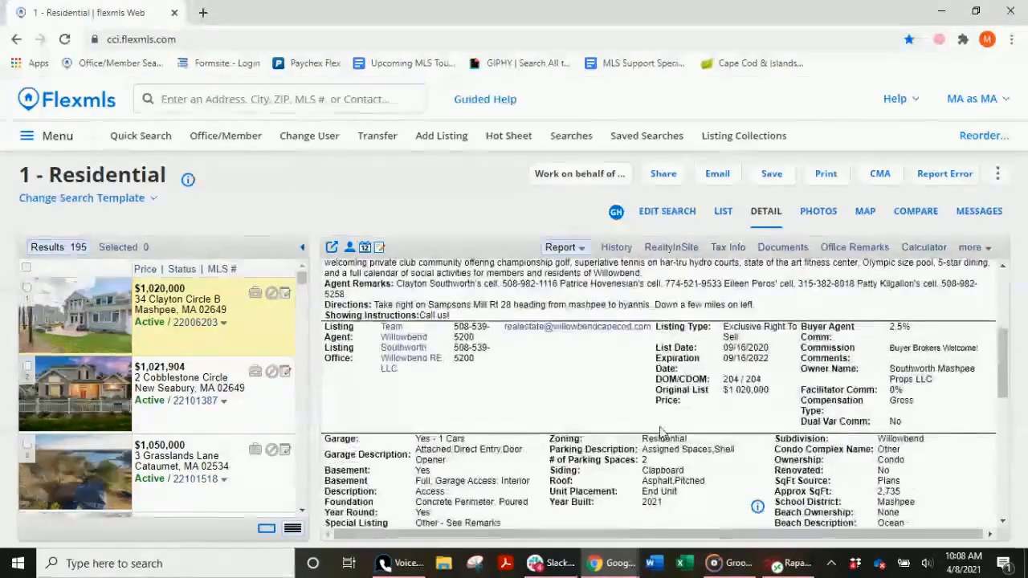
scroll(664, 433, "up", 3)
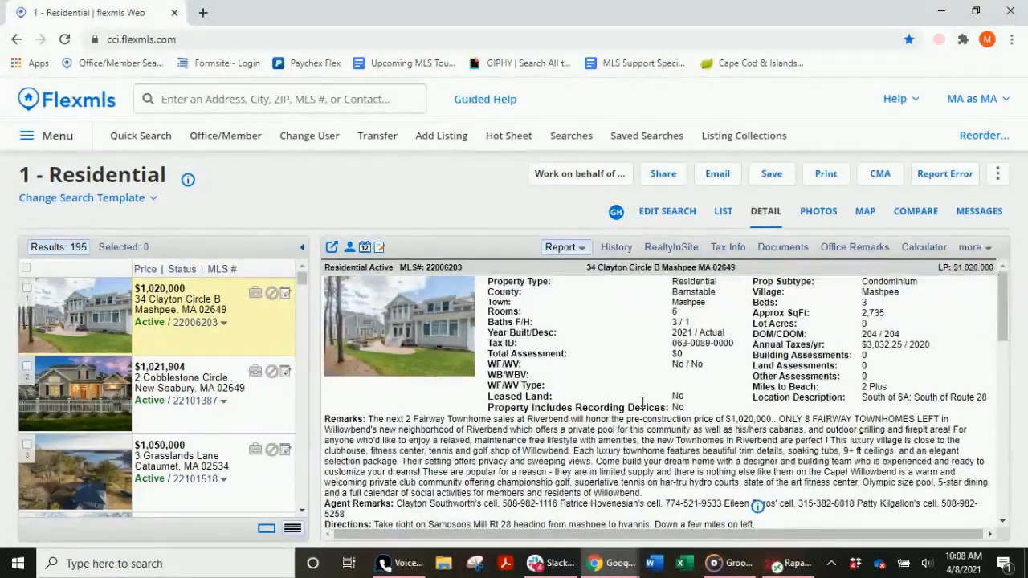
Open the print options for the current listing and set the report version to Public.
left_click(827, 174)
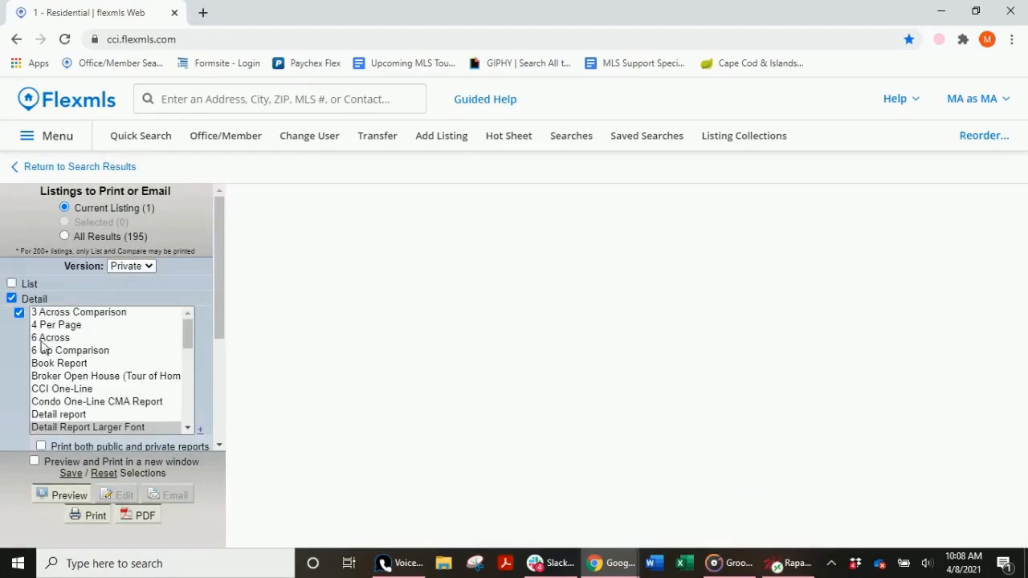
left_click(144, 266)
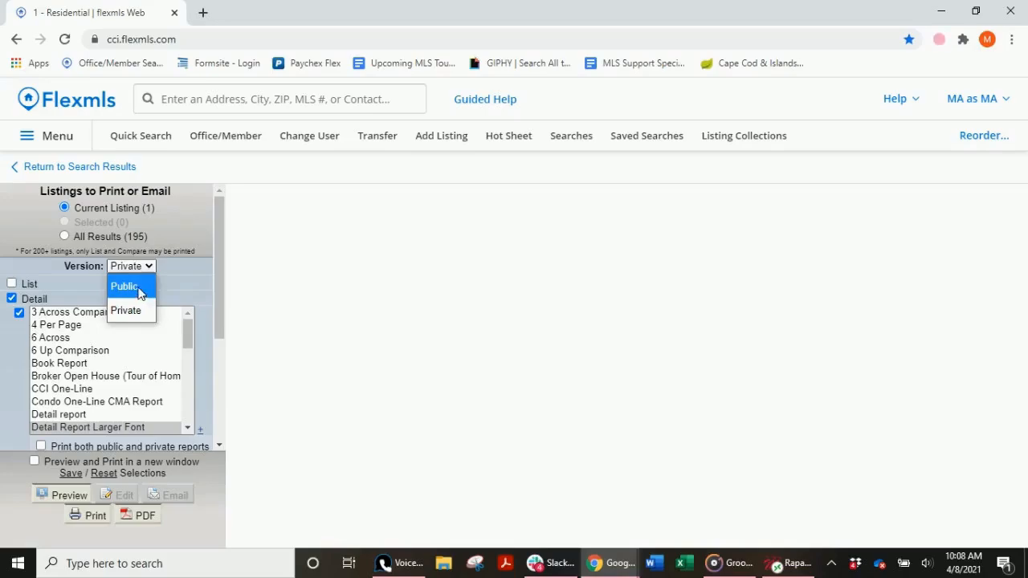
left_click(138, 290)
scroll(23, 394, "down", 2)
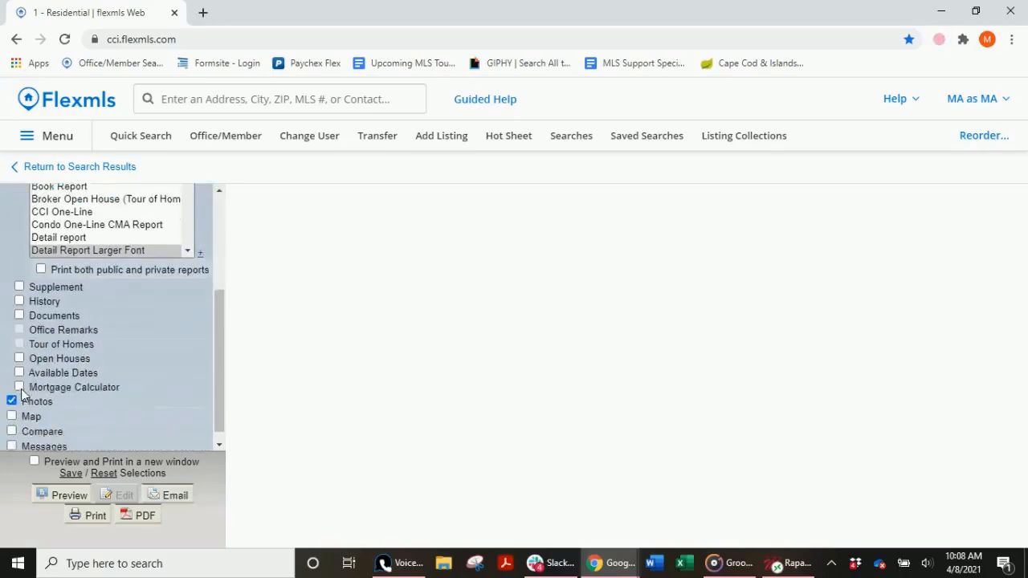
Preview the current listing with the Custom Test Flyer detail report and look through the page down to its Remarks section.
scroll(117, 353, "up", 3)
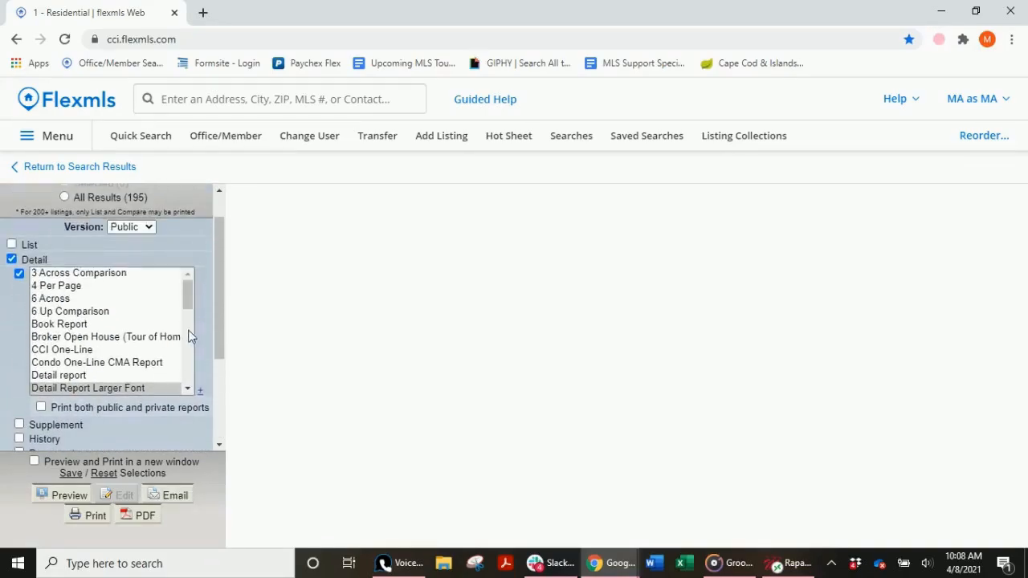
left_click_drag(187, 306, 188, 391)
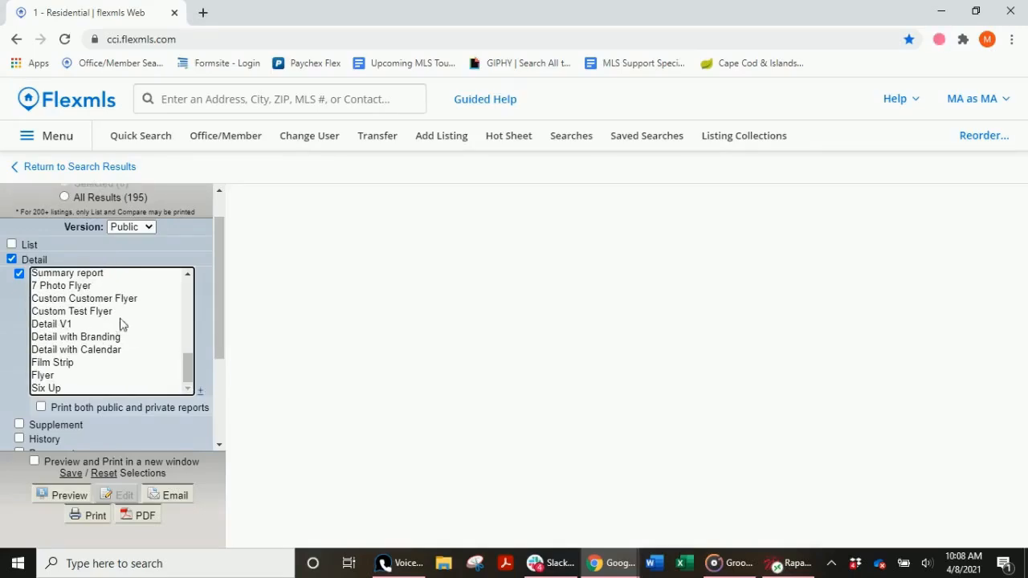
left_click(70, 314)
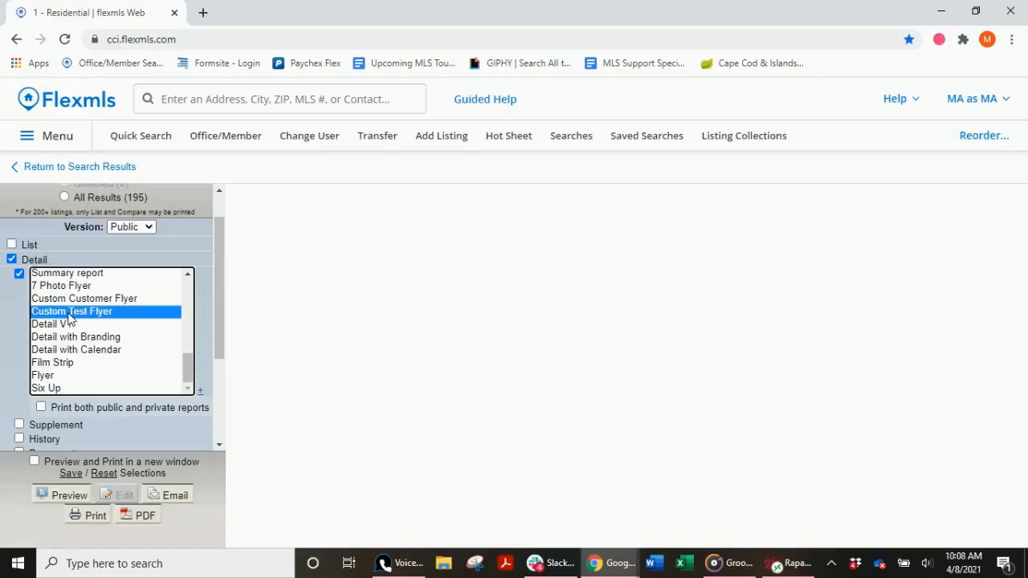
left_click(66, 499)
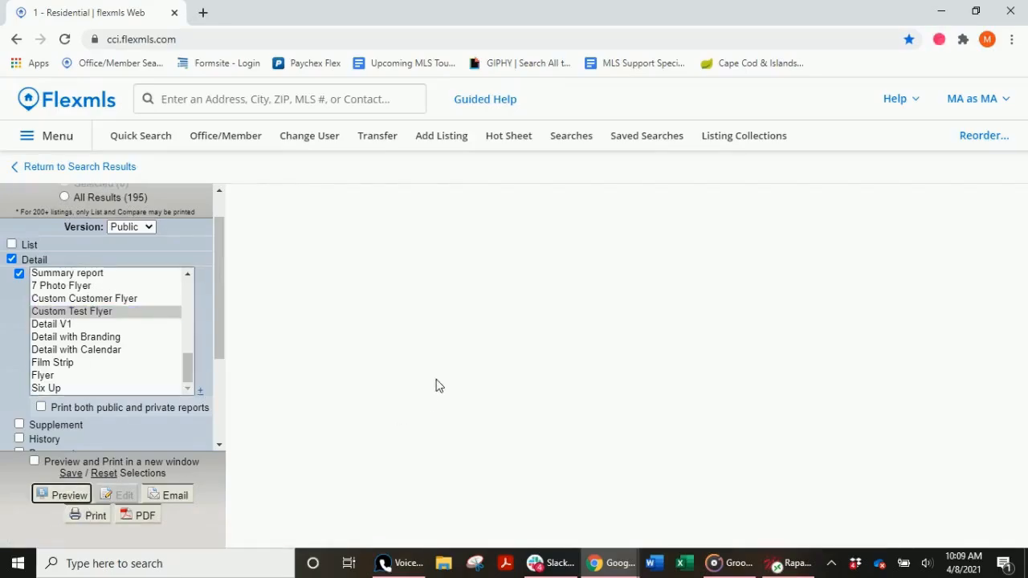
scroll(353, 333, "down", 4)
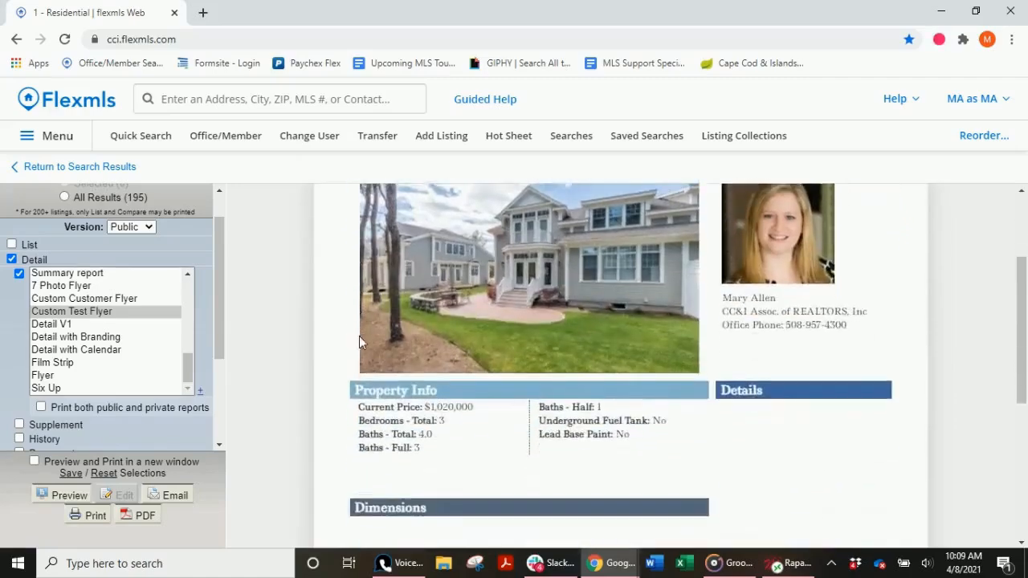
scroll(655, 369, "down", 2)
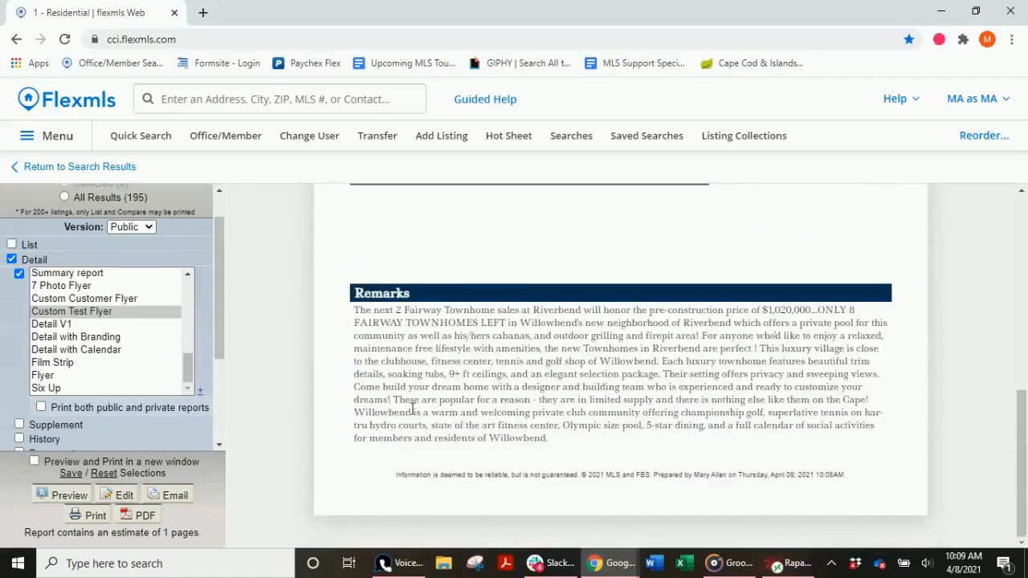
scroll(437, 413, "up", 2)
scroll(437, 413, "up", 5)
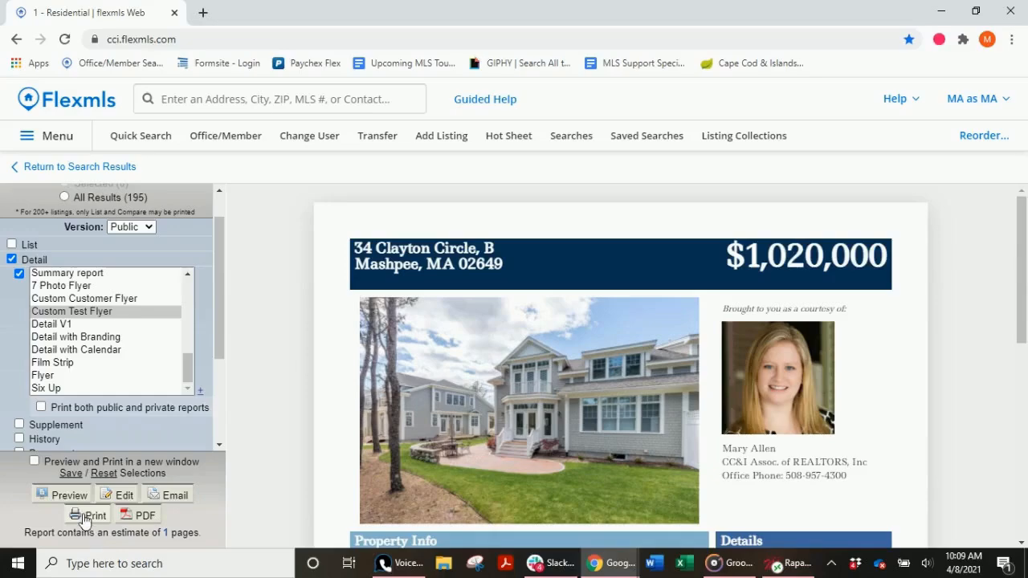
scroll(302, 438, "down", 2)
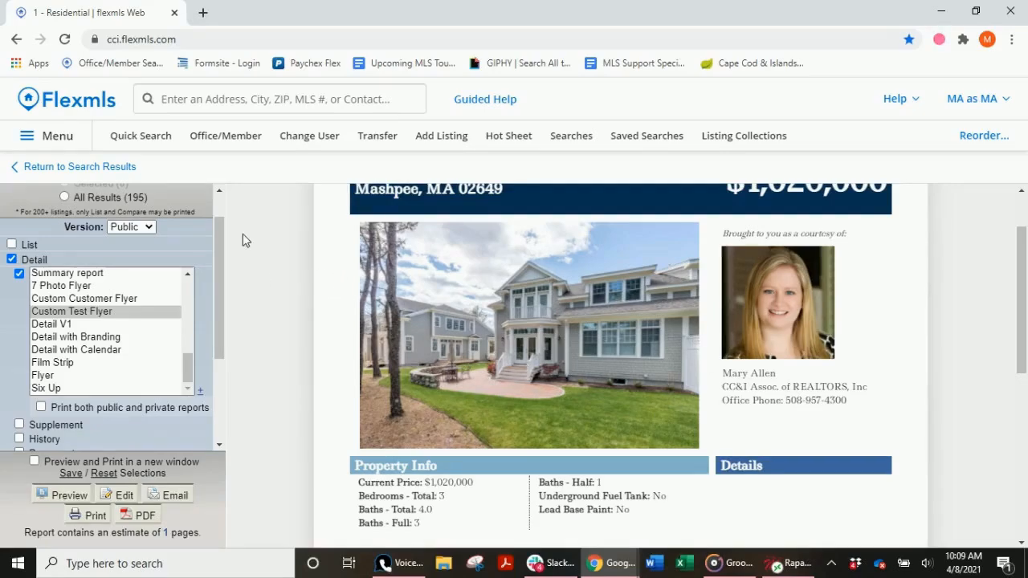
Go to My Profile and open Personal Photo and Logo Maintenance.
left_click(57, 140)
scroll(227, 332, "down", 3)
scroll(225, 329, "down", 2)
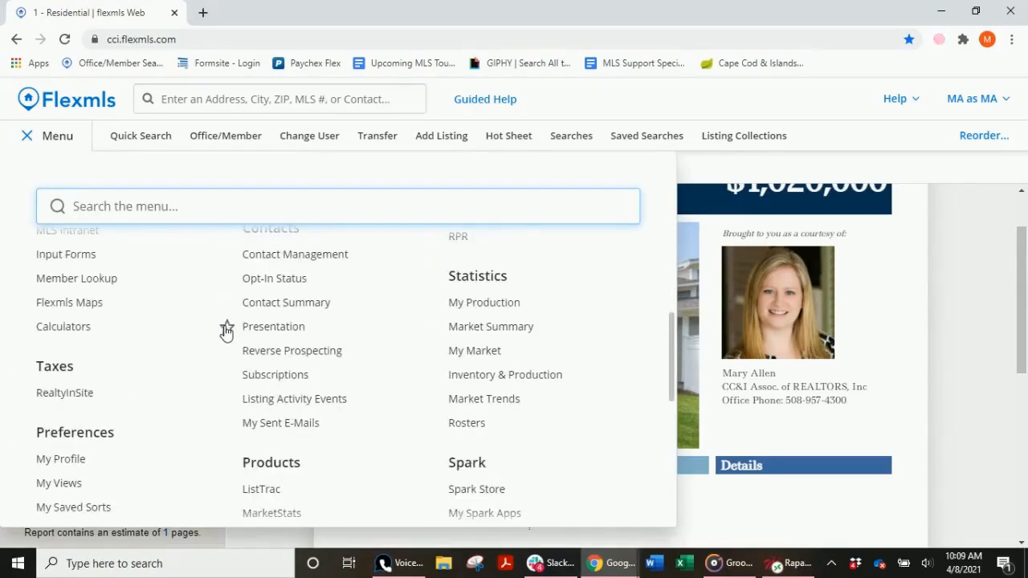
left_click(60, 390)
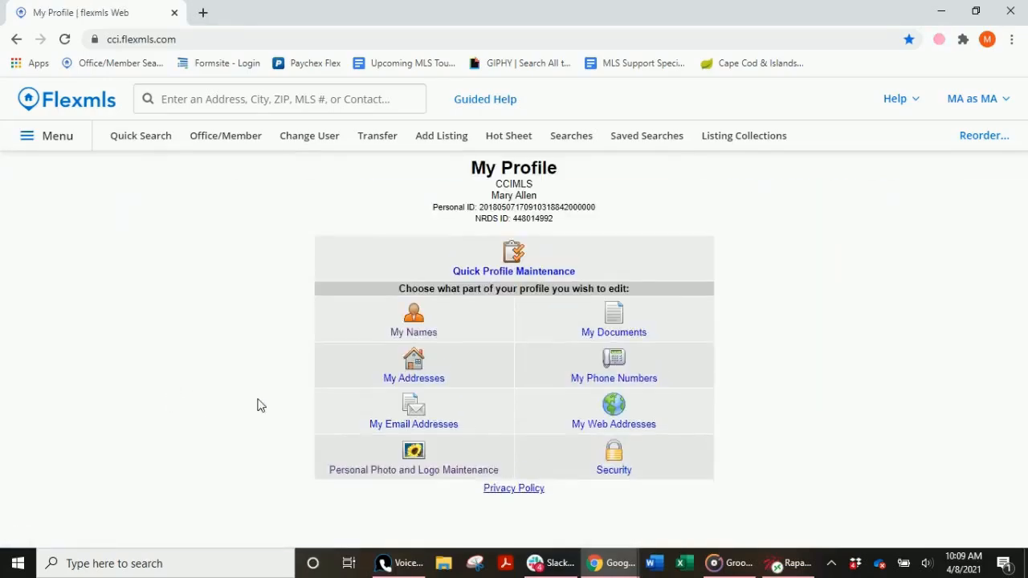
left_click(436, 470)
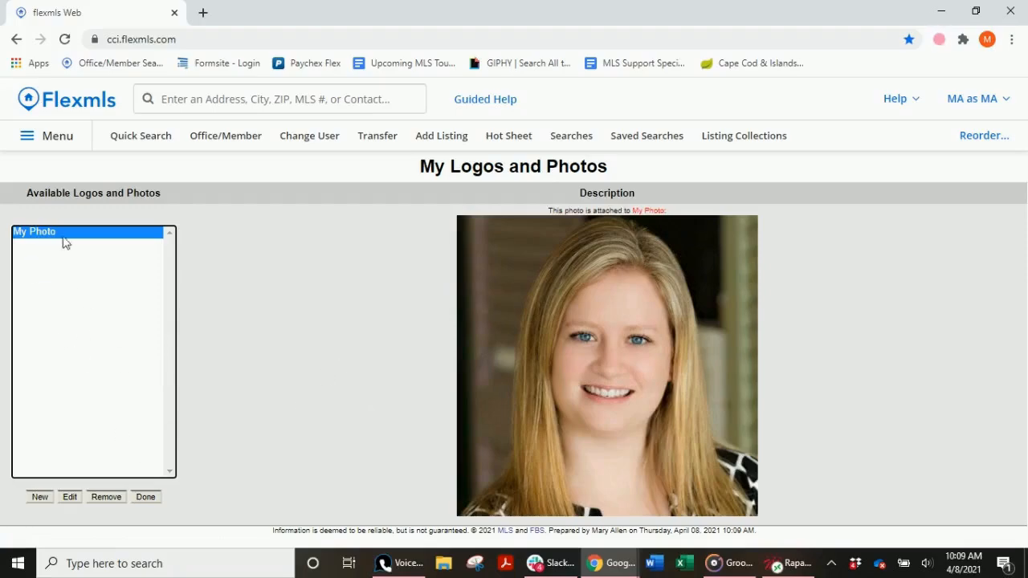
Start a new personal photo entry with the description Test, abandoning it without adding a file and returning to the home dashboard.
left_click(41, 497)
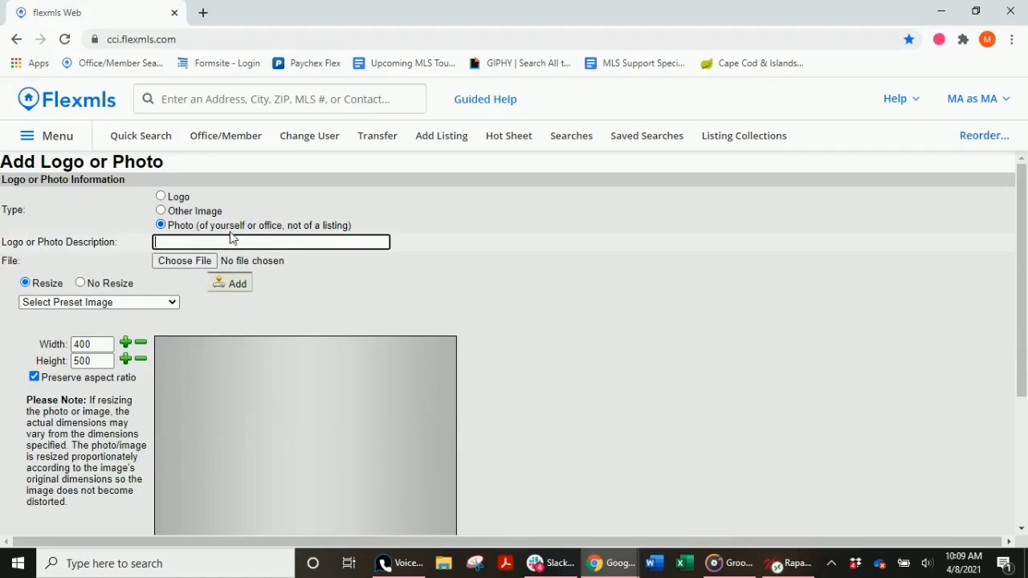
left_click(172, 242)
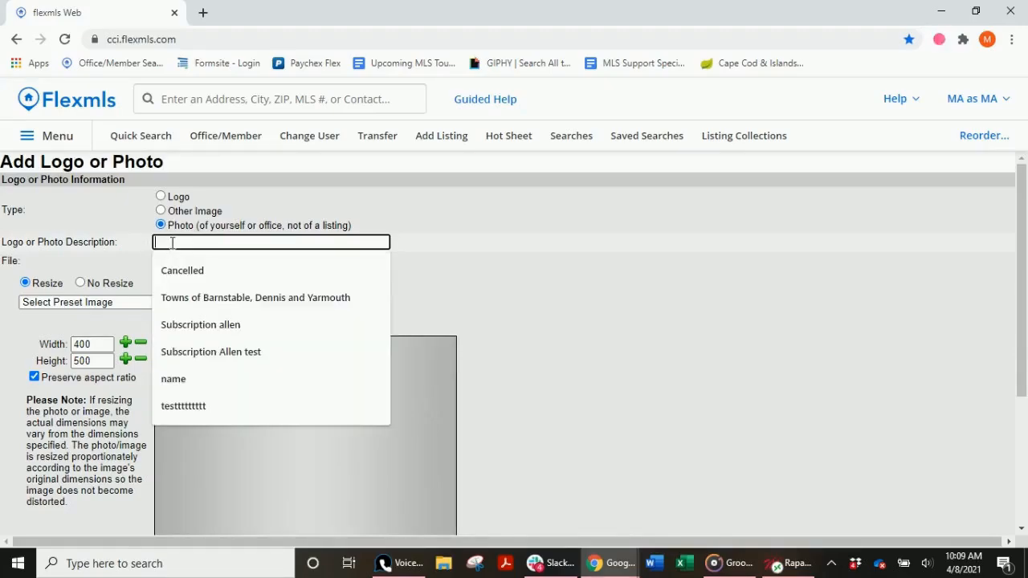
type("Test")
left_click(137, 261)
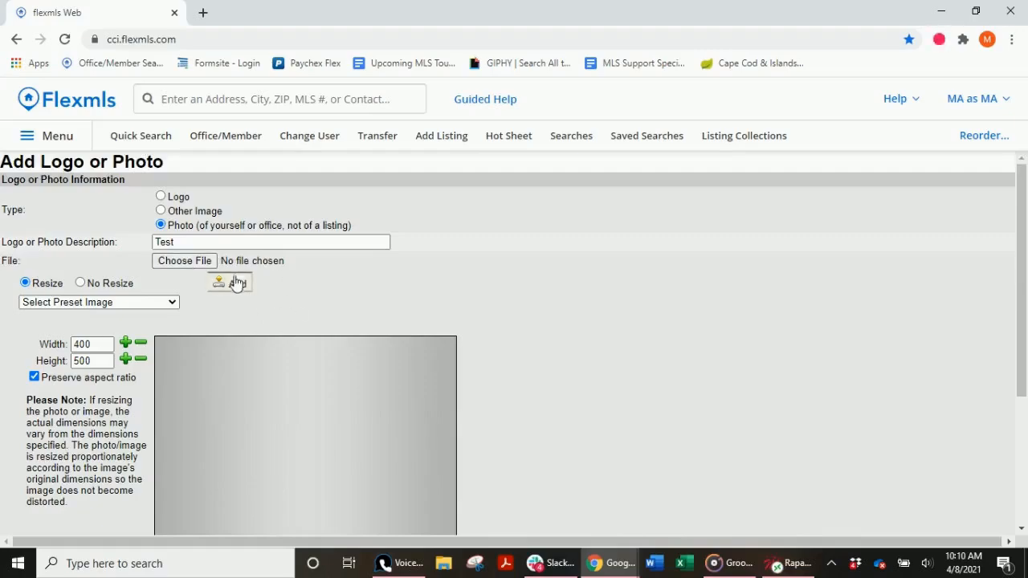
left_click(16, 39)
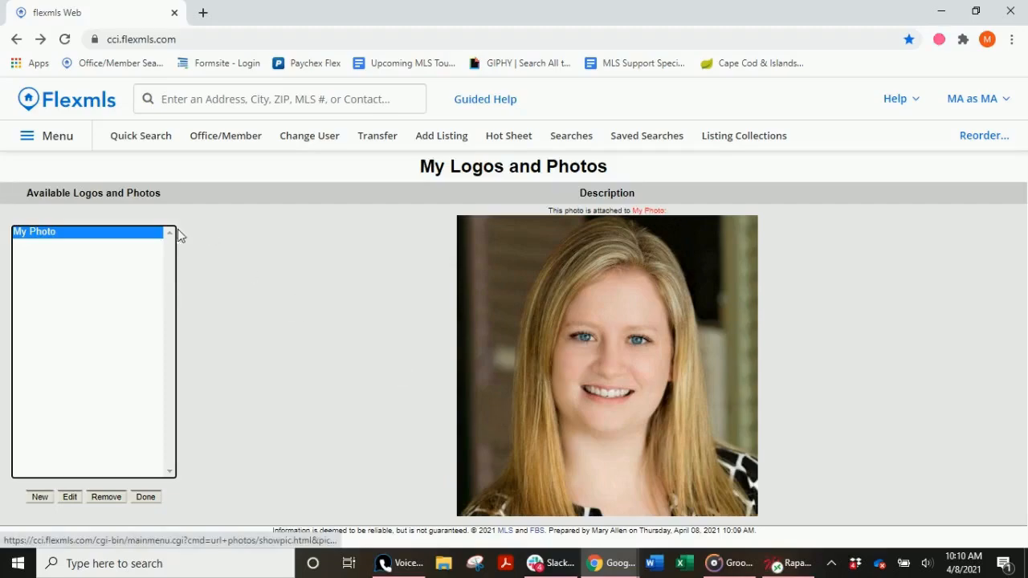
left_click(85, 103)
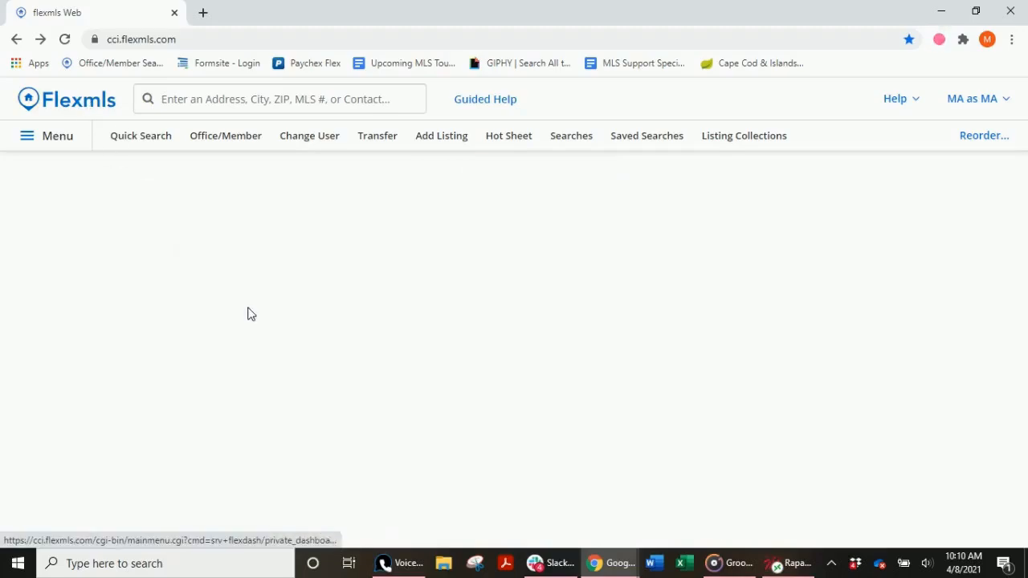